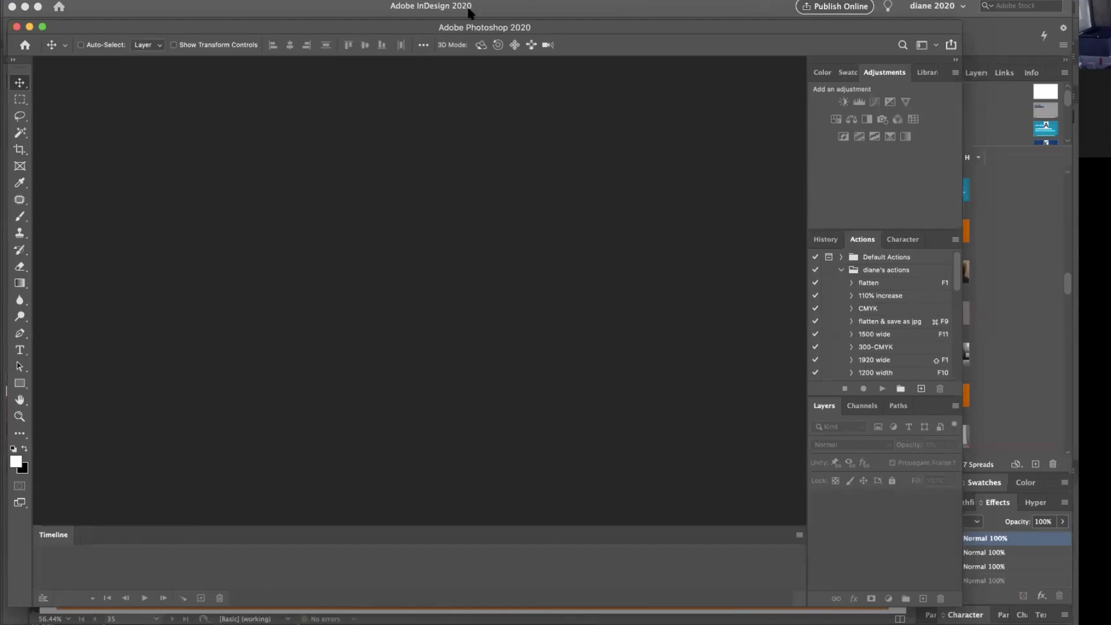
left_click(391, 0)
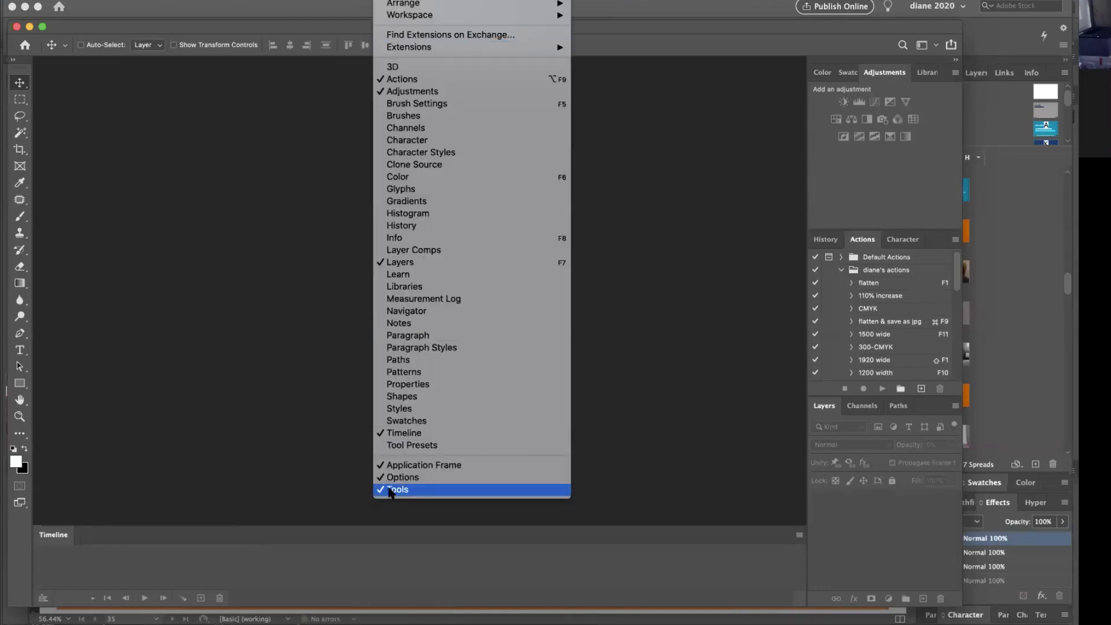
left_click(422, 433)
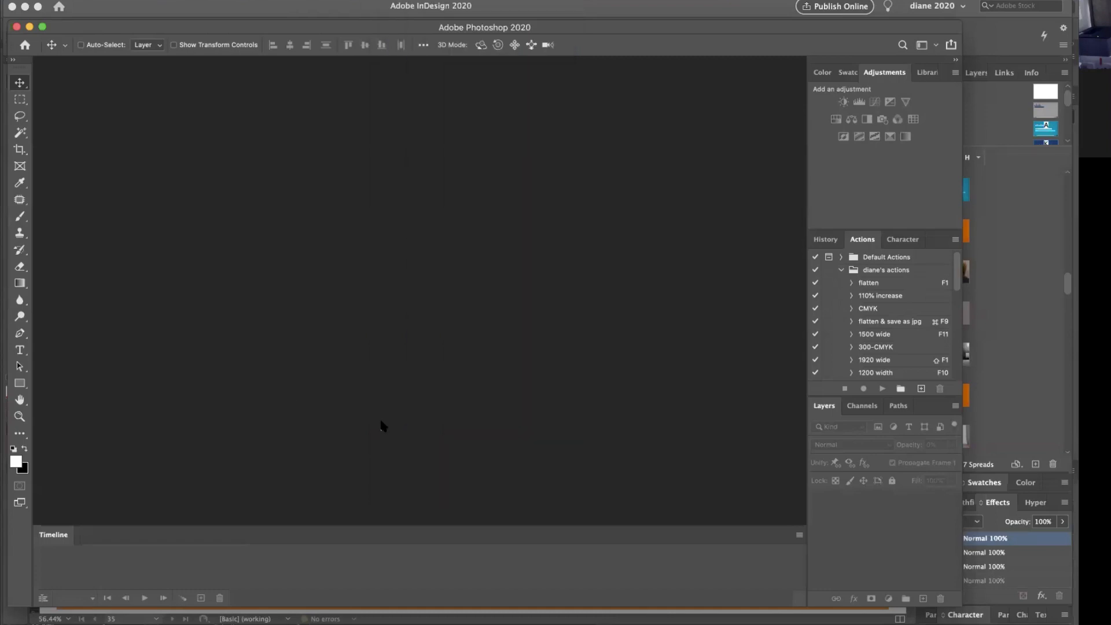
Step: Browse the animated gif folder for a file to open, previewing the template PDF's pages and the seven template JPGs
left_click(100, 0)
left_click(107, 17)
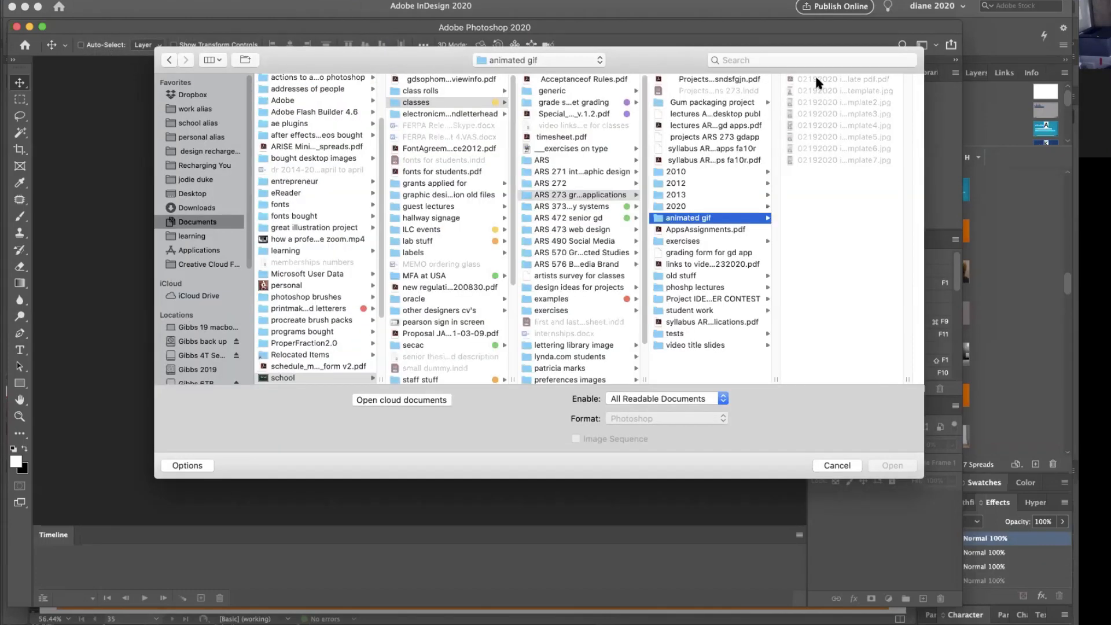
left_click(816, 80)
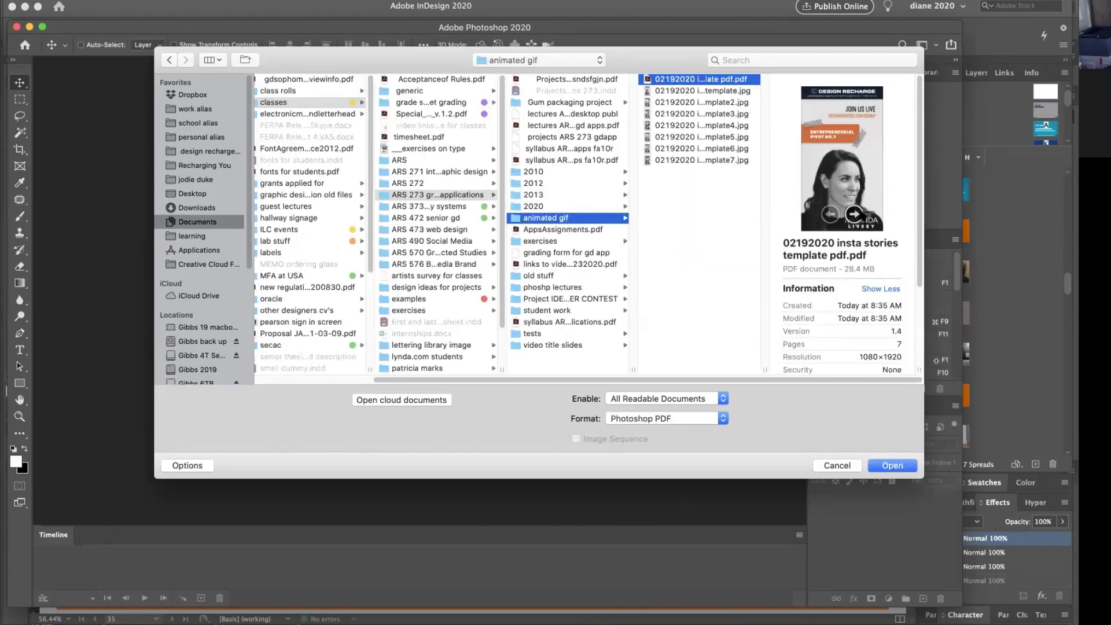
left_click(855, 214)
left_click(856, 214)
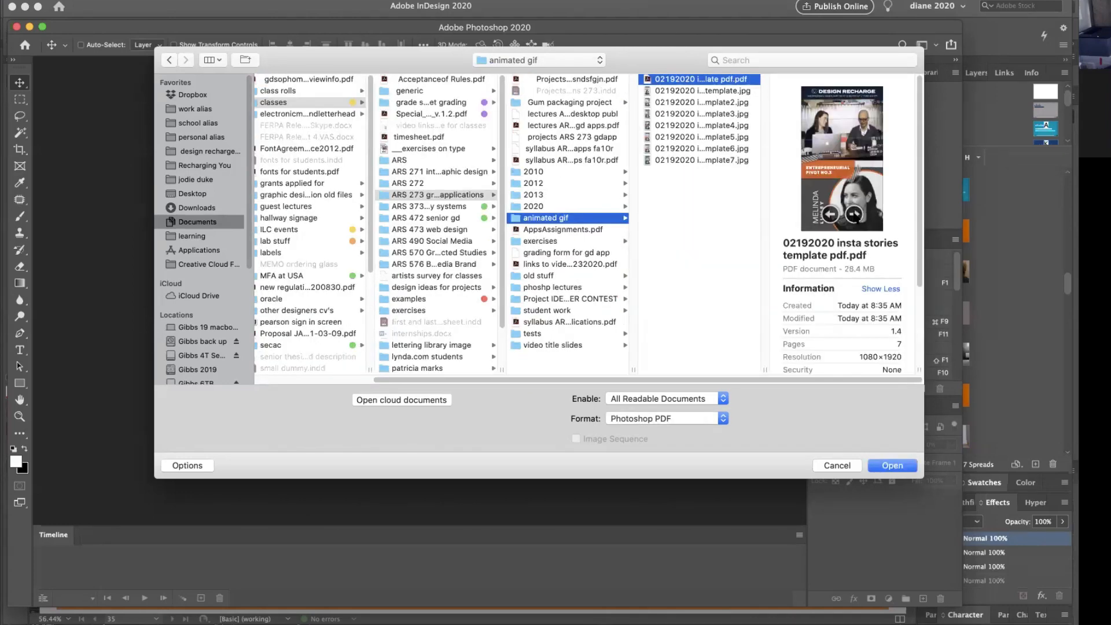
left_click(721, 92)
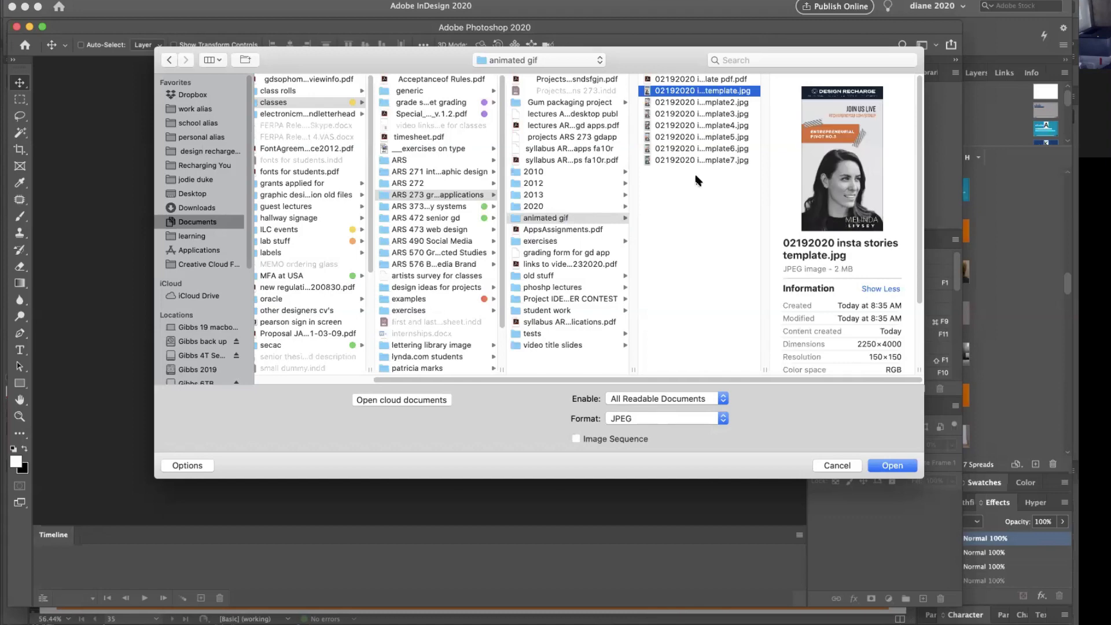
left_click(699, 156, "shift")
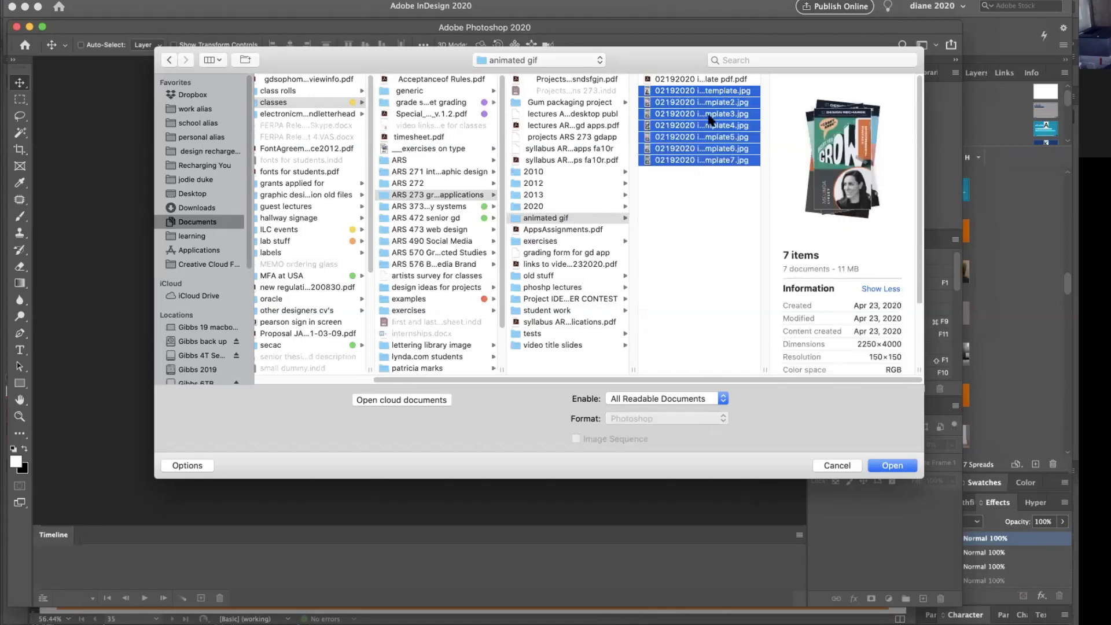
Step: Open 02192020 insta stories template pdf.pdf and import all seven pages as separate documents at 72 pixels/inch in RGB Color
left_click(689, 79)
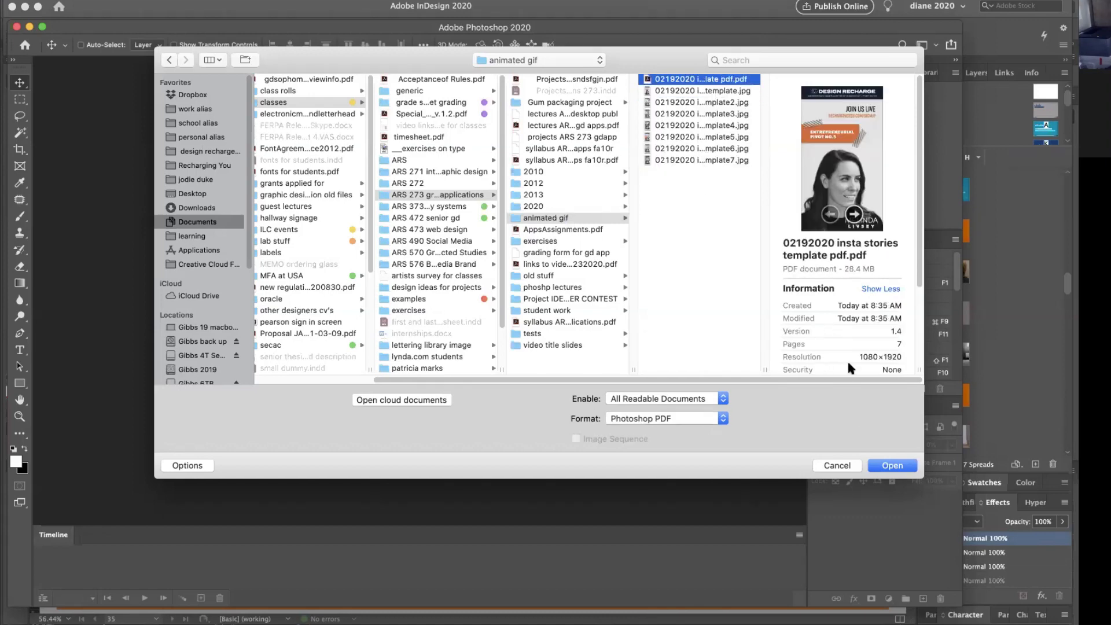
left_click(886, 465)
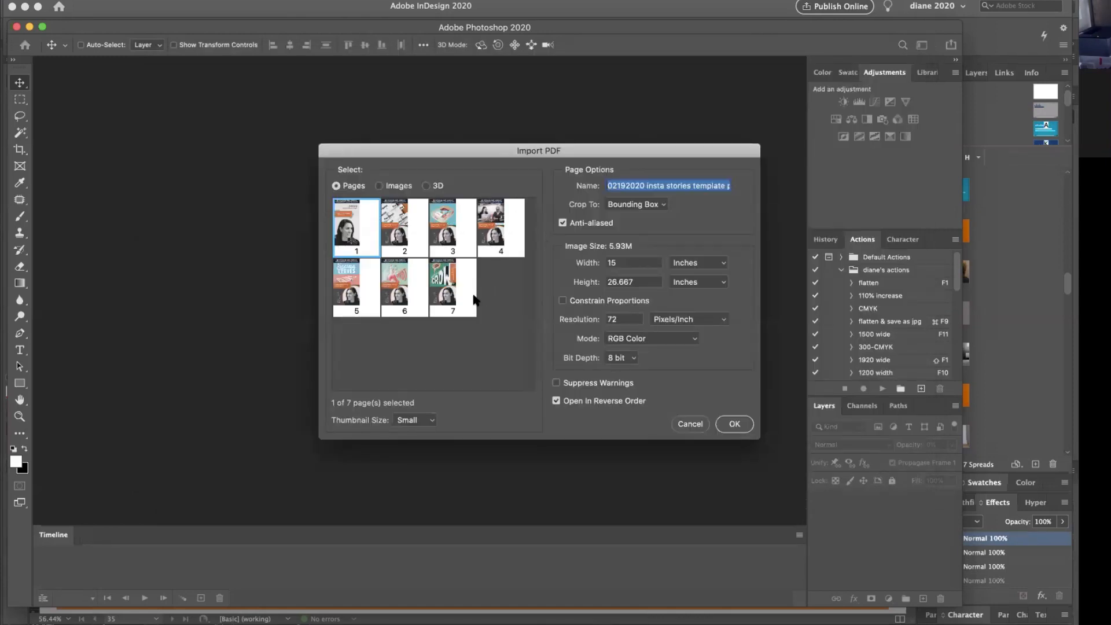
left_click(460, 296, "shift")
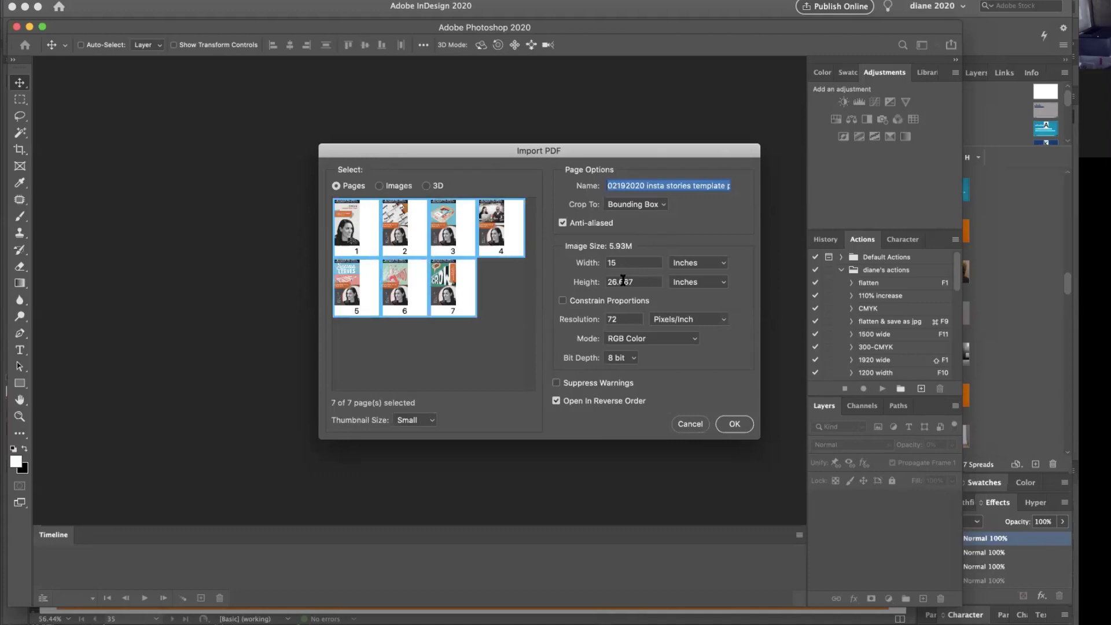
left_click(732, 424)
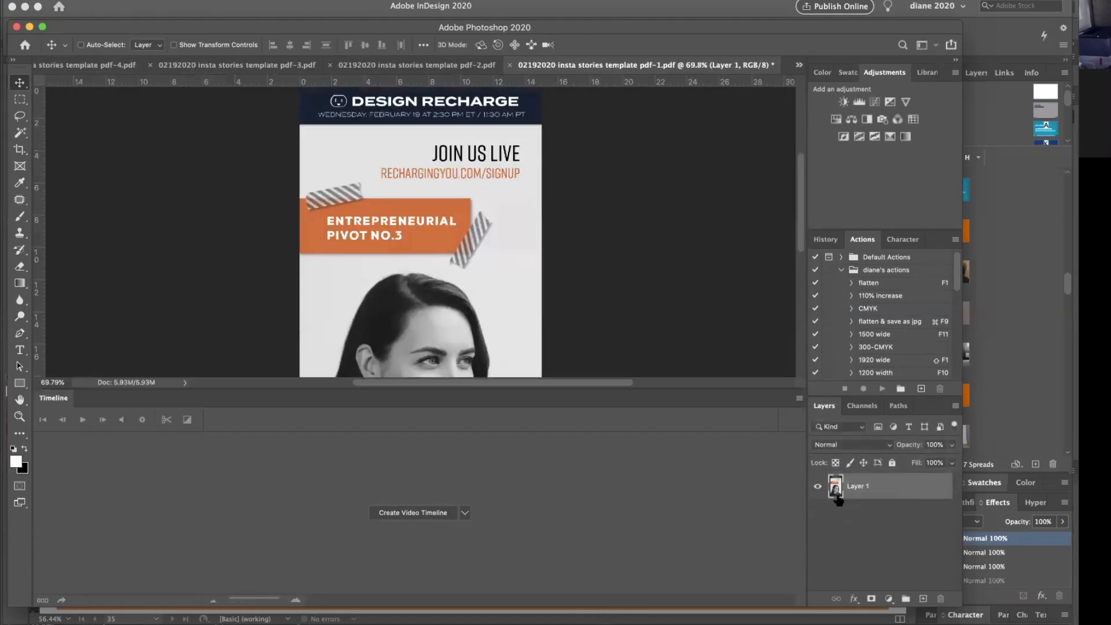
Step: Enlarge the canvas area, copy the entire page 2 image and paste it into the page 1 document as a new layer
left_click(413, 66)
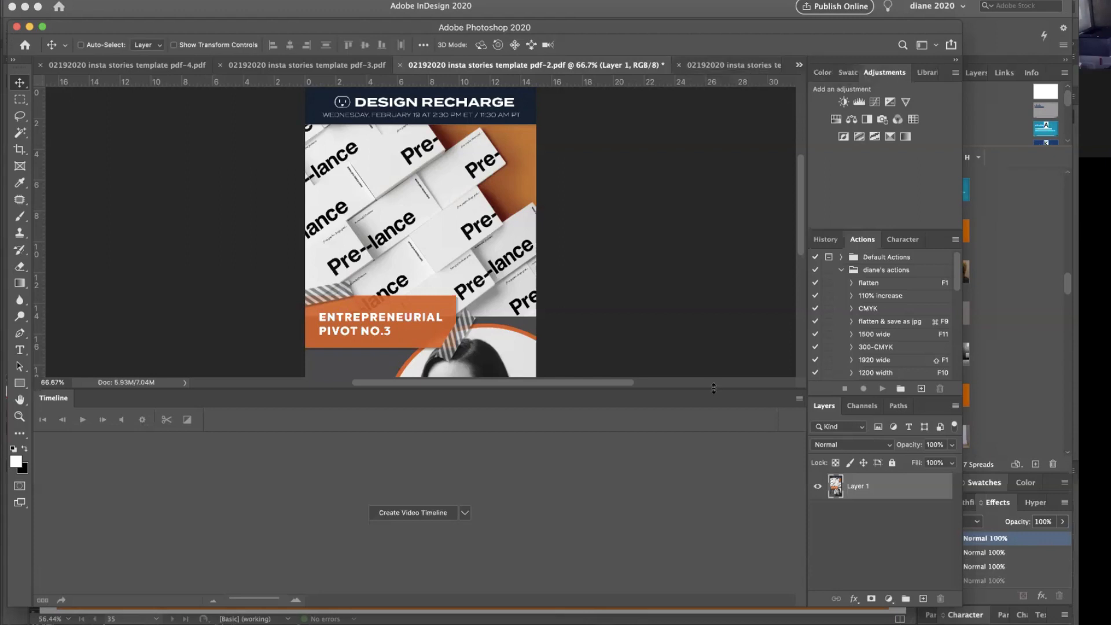
left_click_drag(708, 391, 596, 512)
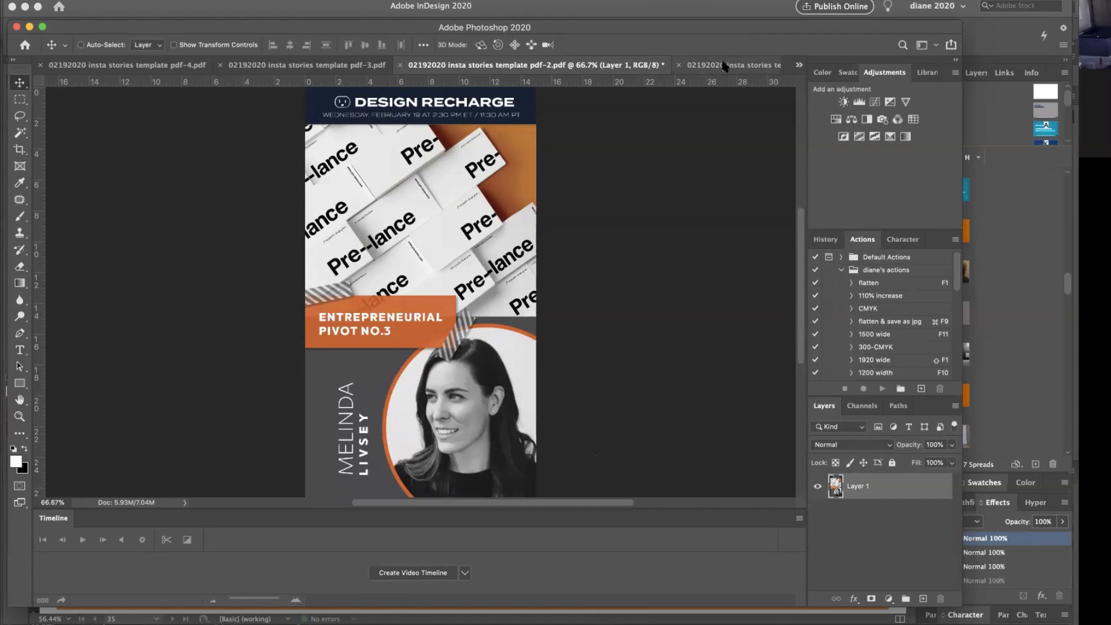
left_click(763, 65)
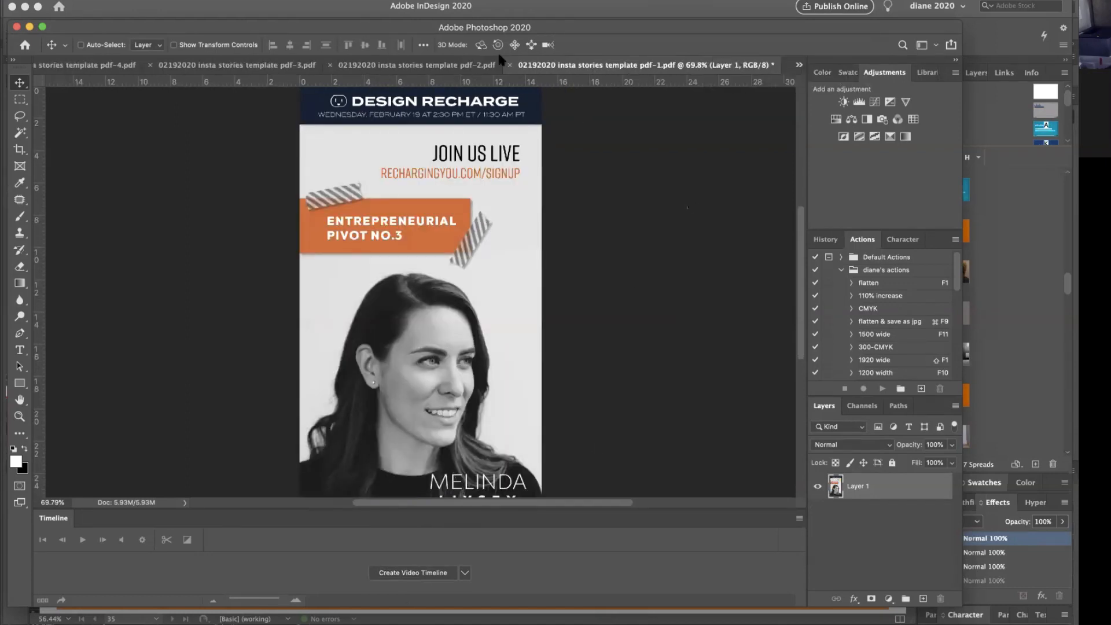
left_click(440, 66)
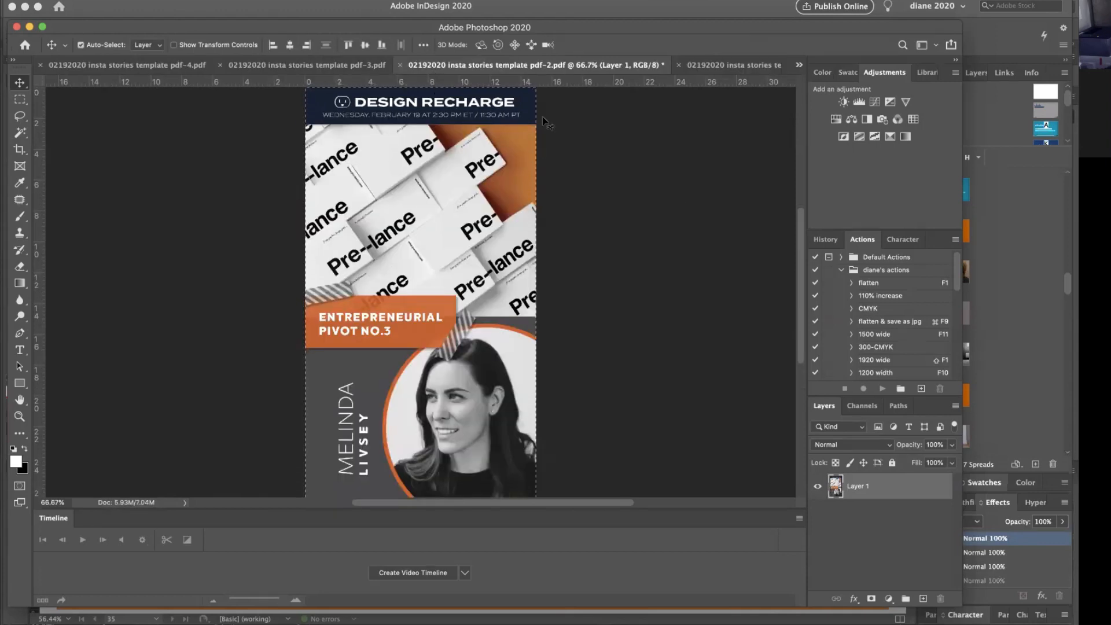
key("ctrl+Tab")
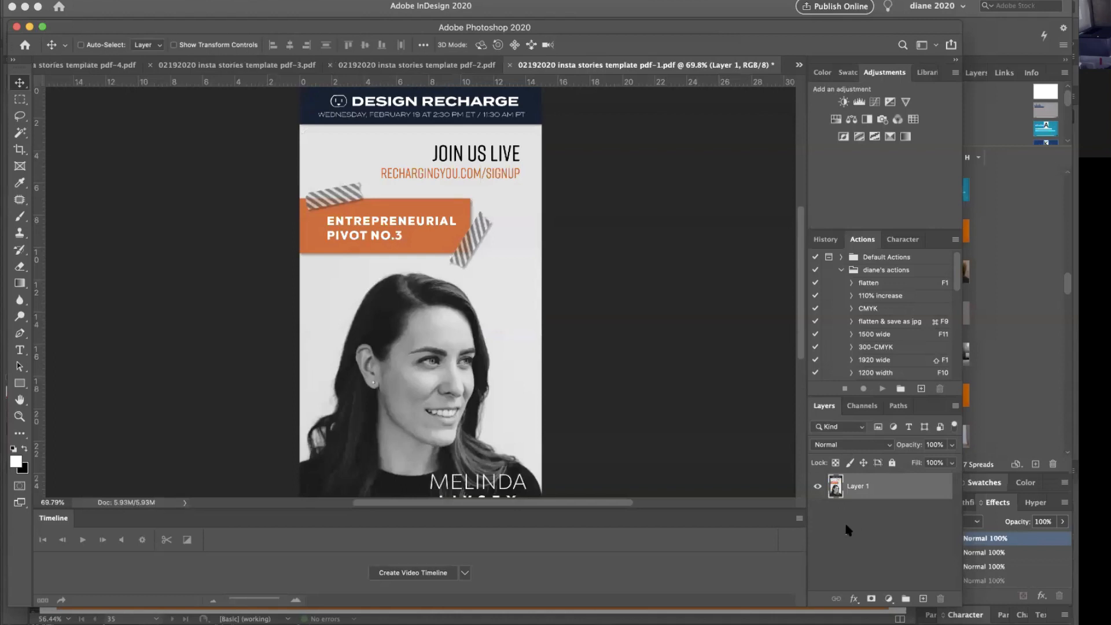
key("super+v")
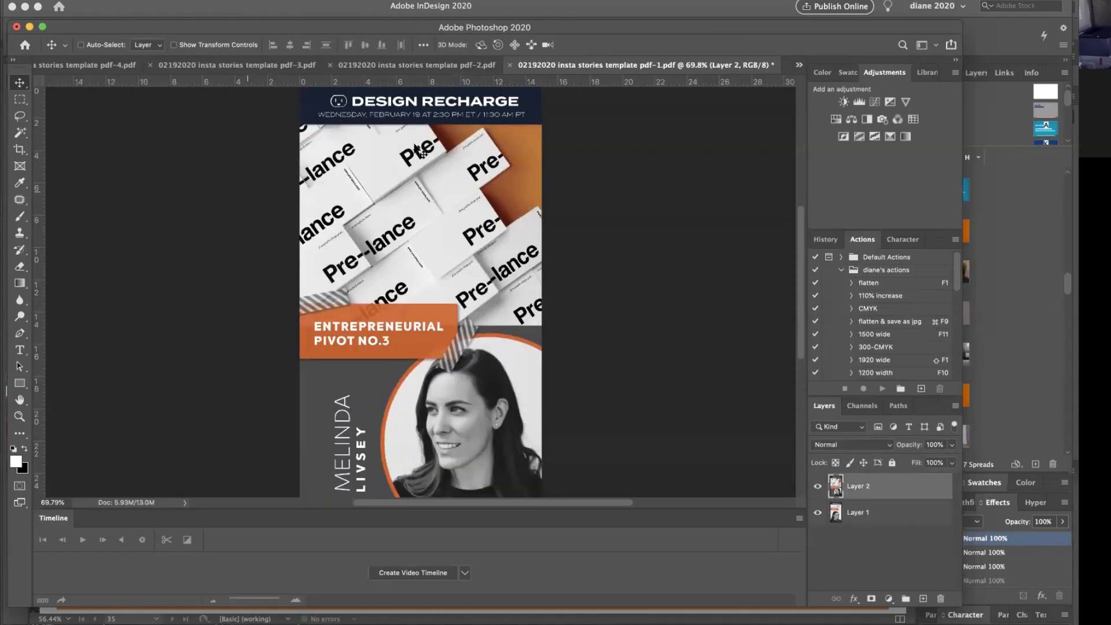
Step: Close the page 2 document without saving its changes
left_click(385, 66)
key("ctrl+a")
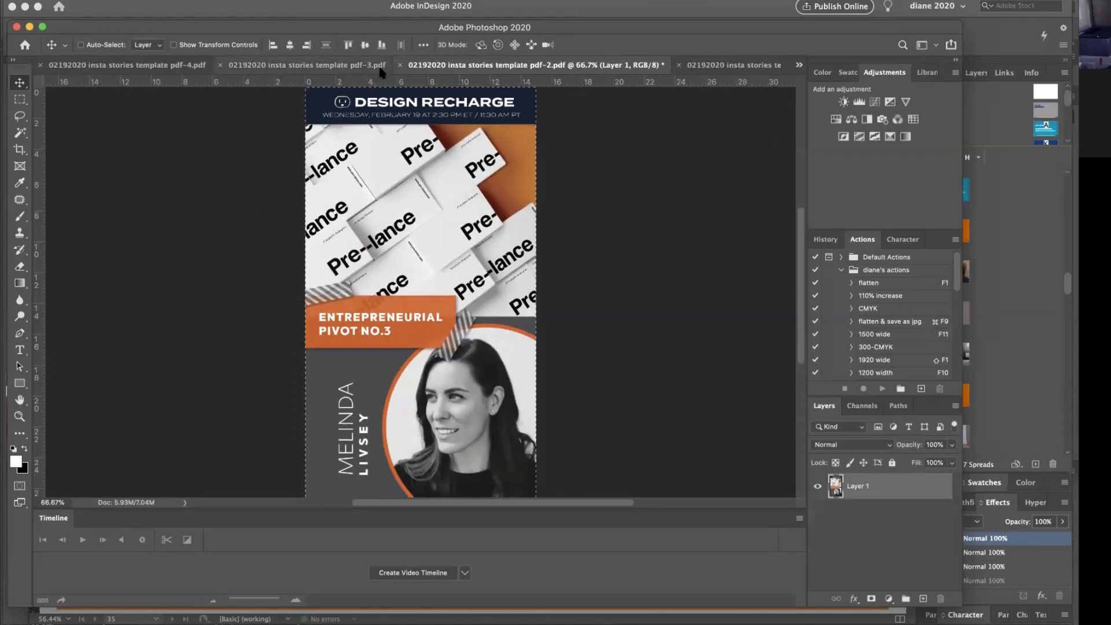
key("ctrl+w")
left_click(483, 209)
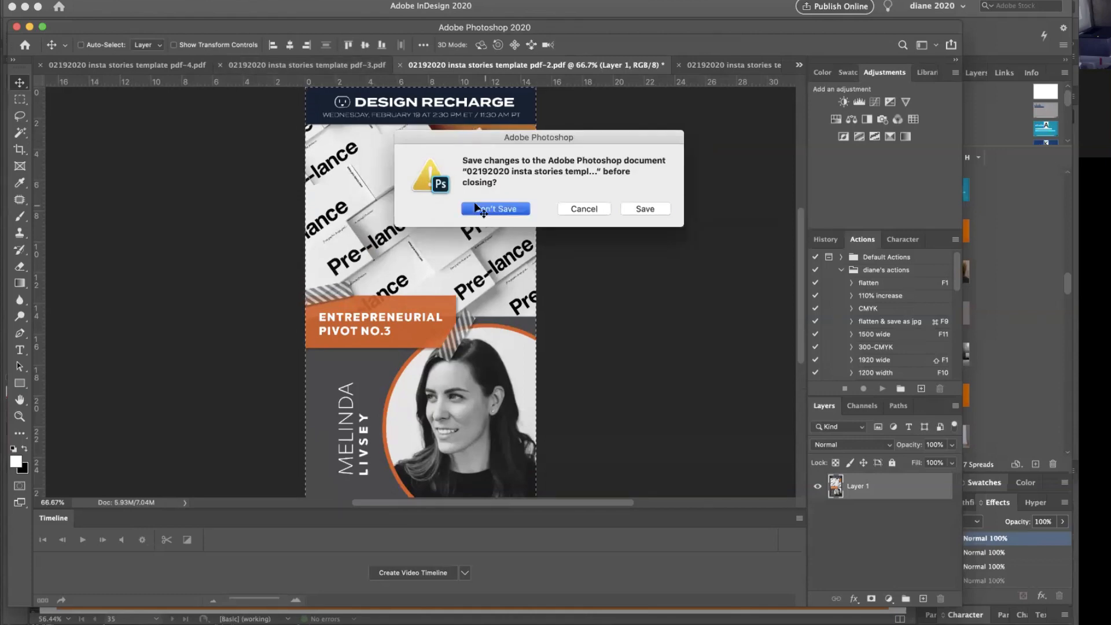
Step: Copy the entire page 3 image into the page 1 document as a new layer and close page 3 without saving
left_click(382, 67)
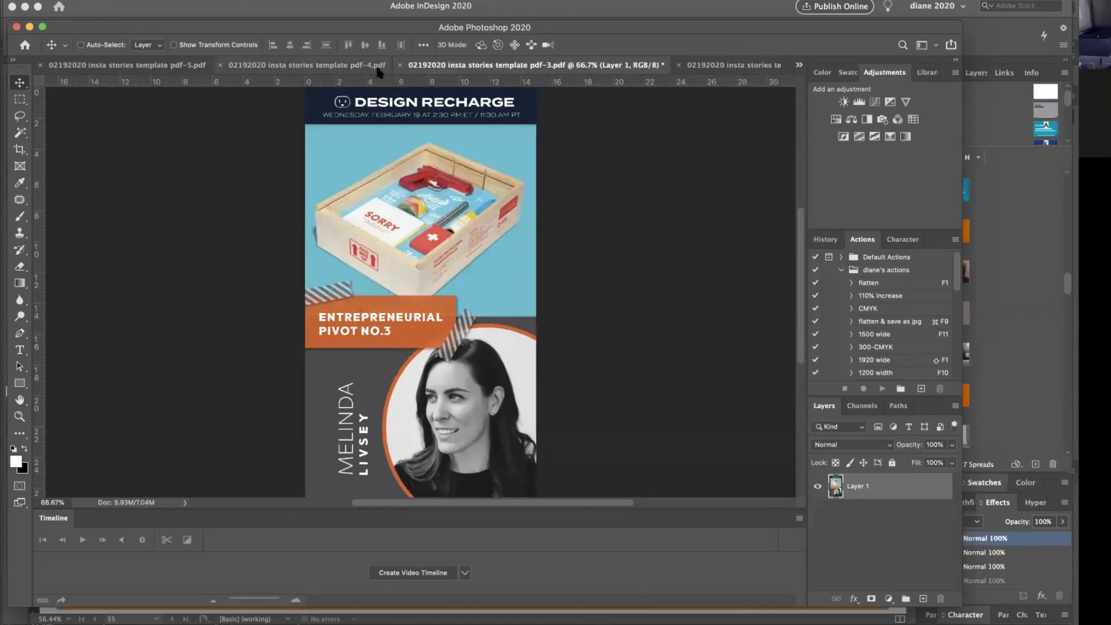
key("ctrl+a")
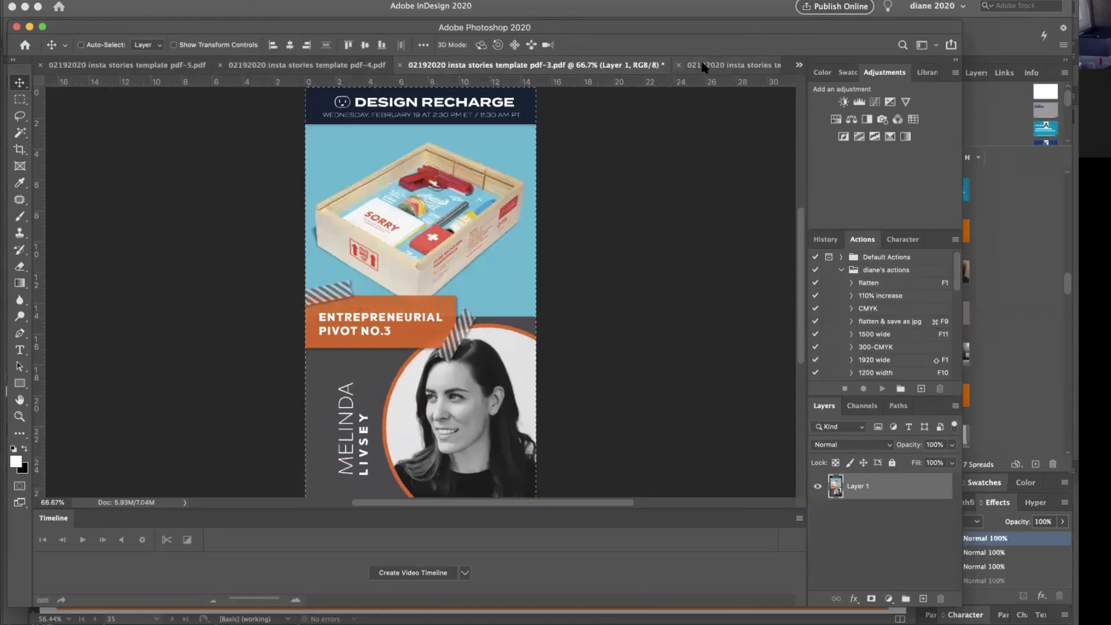
left_click(701, 66)
key("super+v")
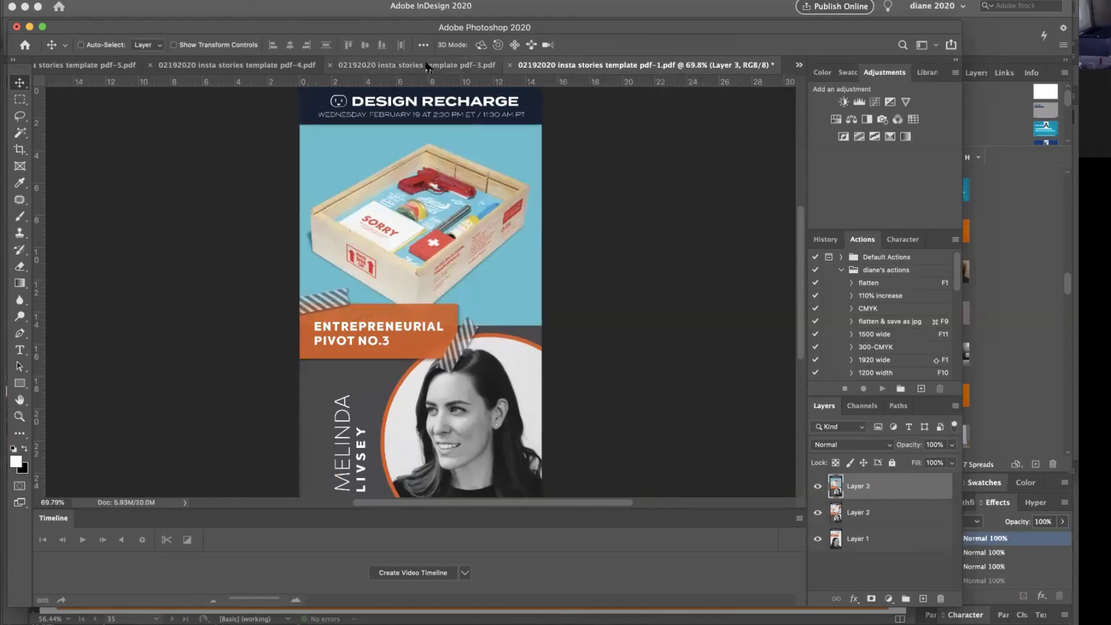
left_click(410, 66)
key("super+w")
Step: Copy the entire page 4 image, close that document without saving, and paste the image into the page 1 document
left_click(317, 67)
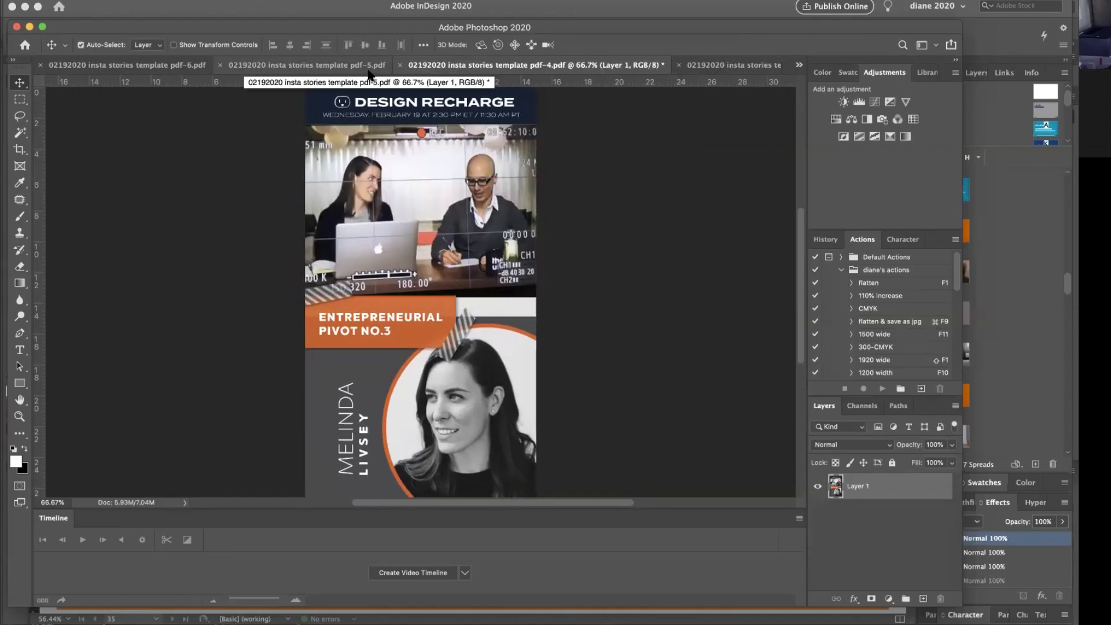
key("super+a")
key("super+w")
left_click(496, 209)
key("super+v")
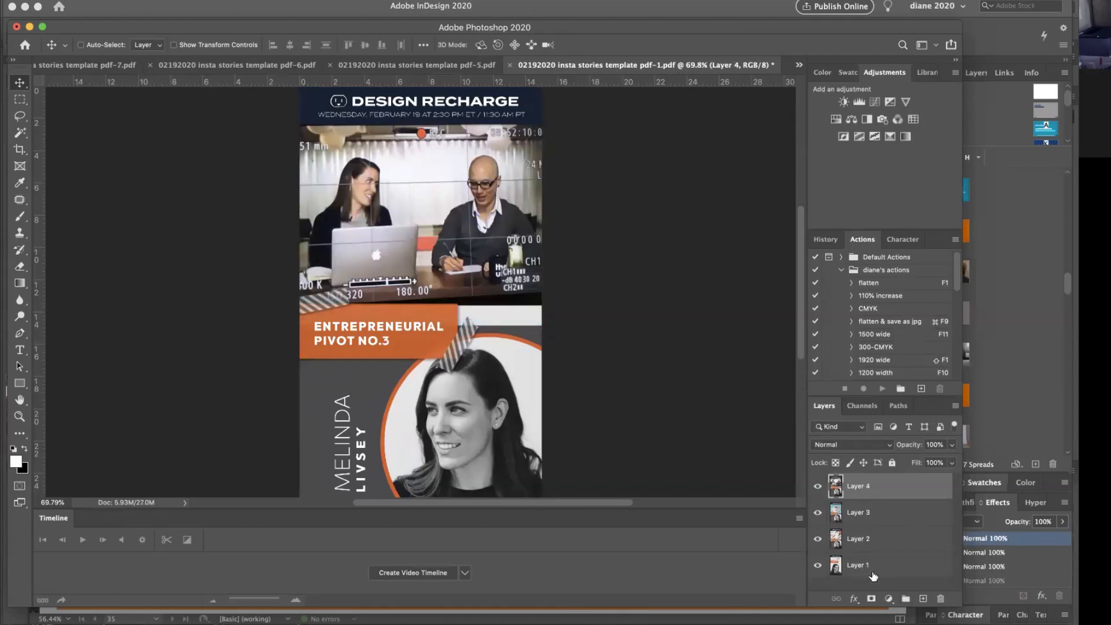
Step: Copy the entire page 5 image into the page 1 document as a new layer and close page 5 without saving
left_click(410, 66)
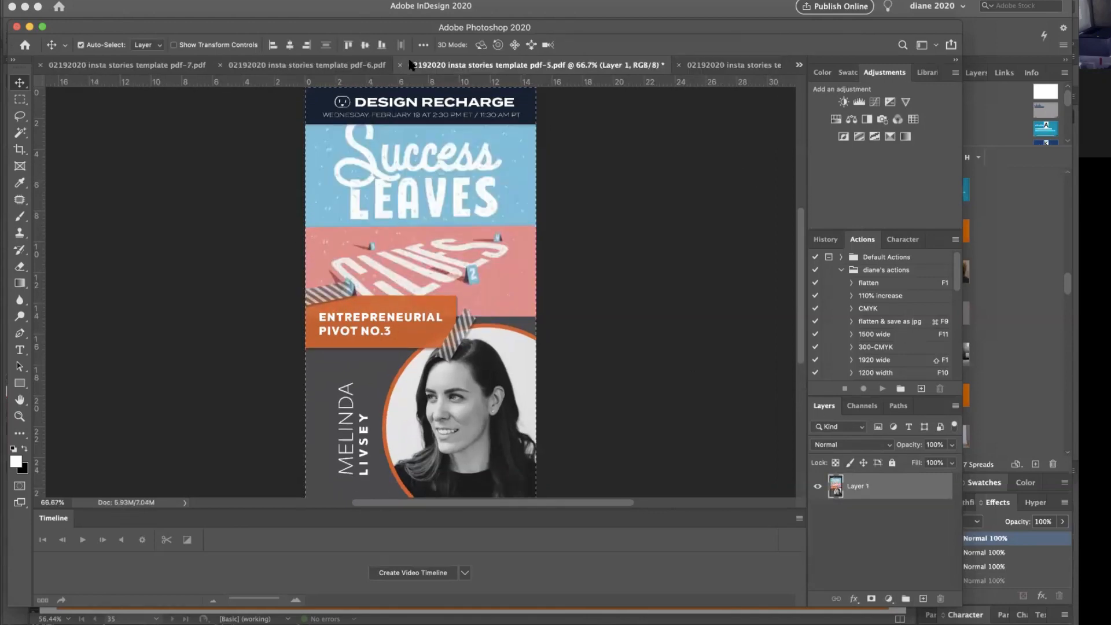
key("super+w")
key("super+d")
Step: Copy the entire page 6 image, close that document without saving, and paste the image into the page 1 document
left_click(405, 65)
key("super+a")
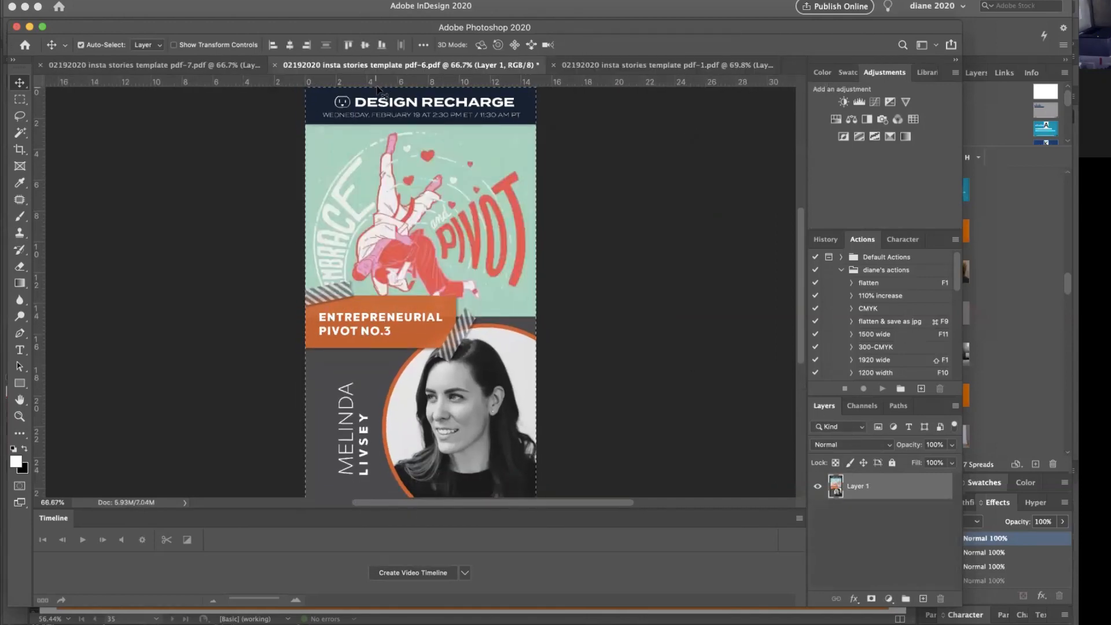
key("super+w")
key("super+d")
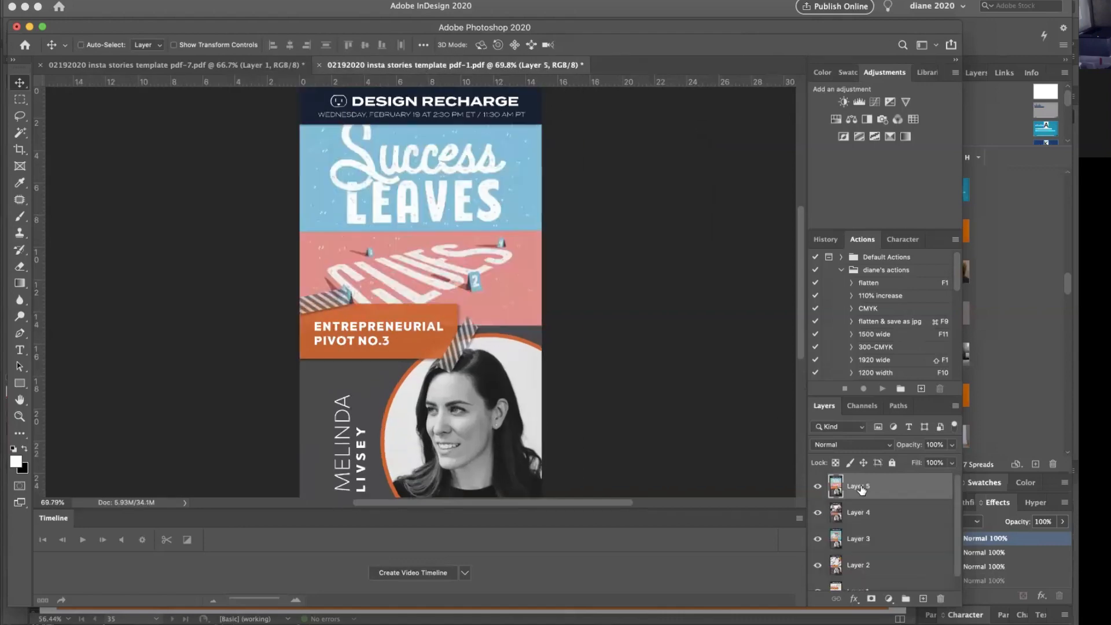
key("super+v")
Step: Copy the entire page 7 image, close that document without saving, and paste it as the top layer of page 1
left_click(272, 67)
key("super+a")
key("super+c")
key("super+w")
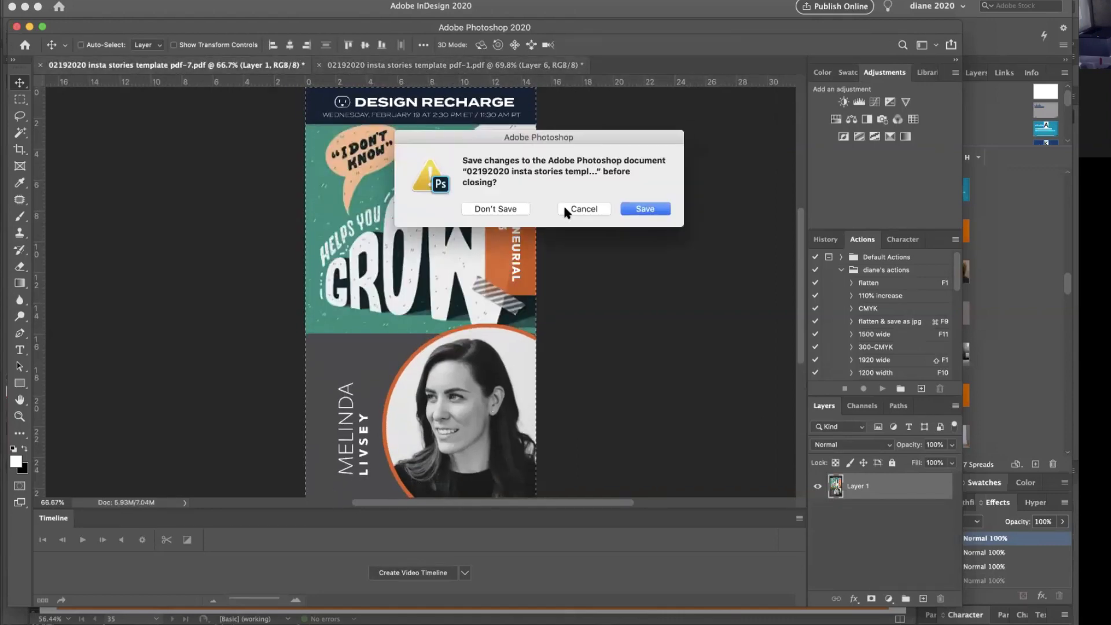
left_click(500, 209)
key("super+v")
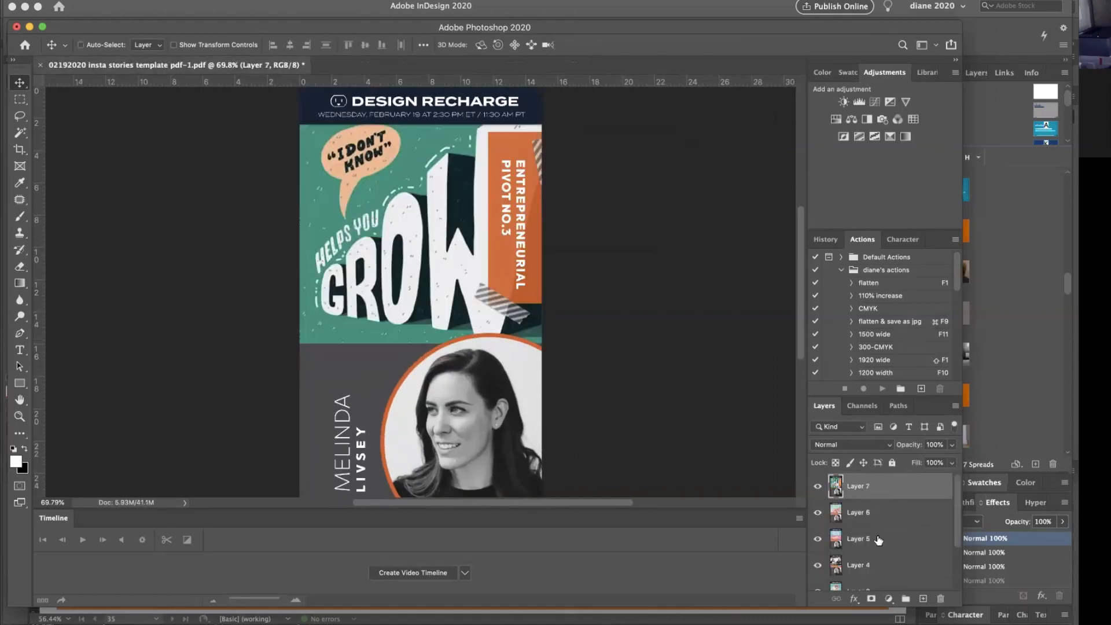
Step: Enlarge the Timeline panel and create a video timeline from the layers of the page 1 document
left_click(859, 515)
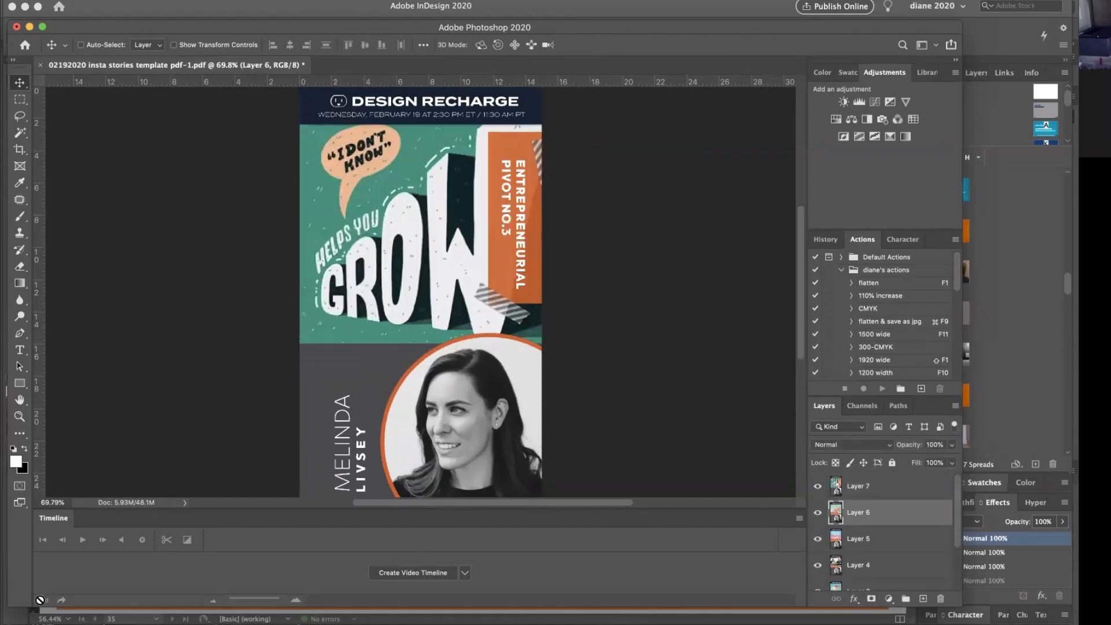
left_click_drag(371, 510, 370, 348)
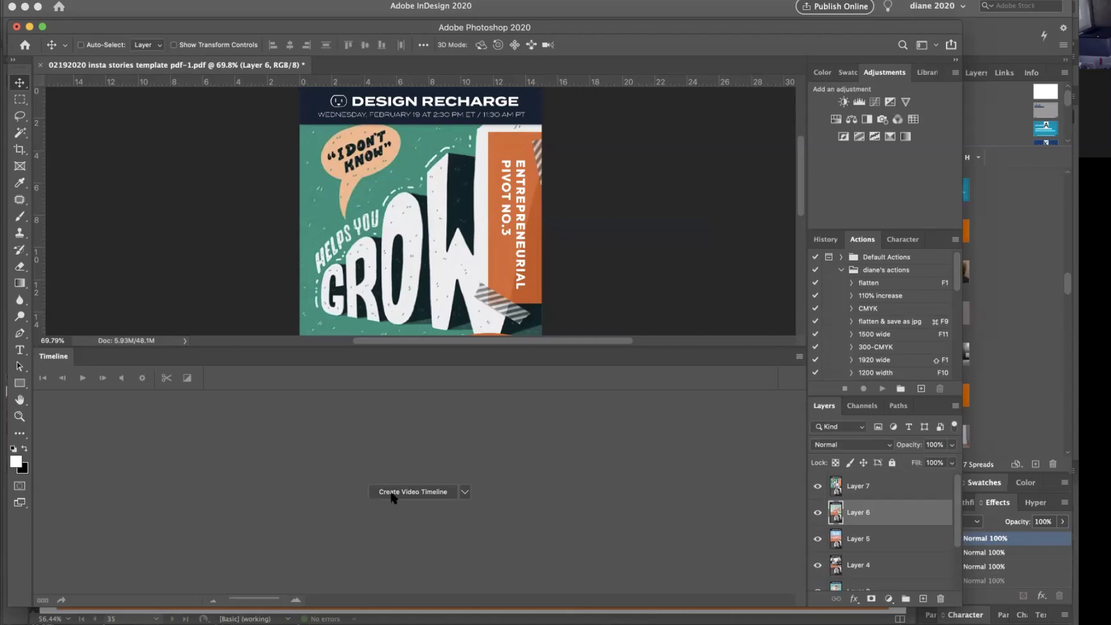
left_click(393, 496)
Step: Toggle the timeline between frame animation and video timeline, ending on the video timeline
left_click(42, 602)
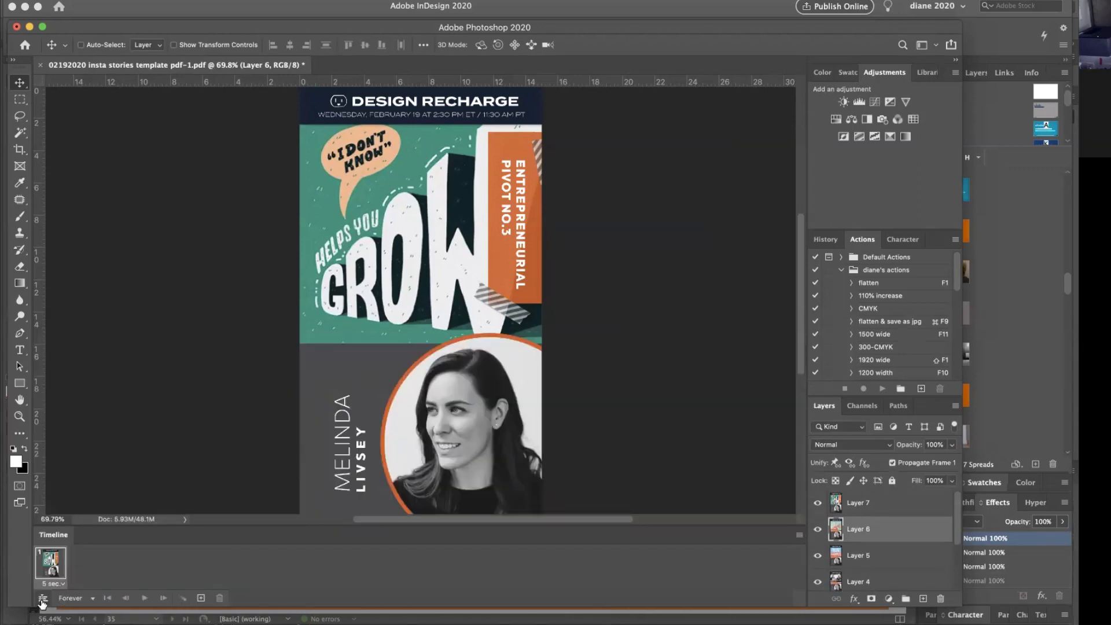
left_click(42, 602)
left_click(42, 602)
left_click(44, 602)
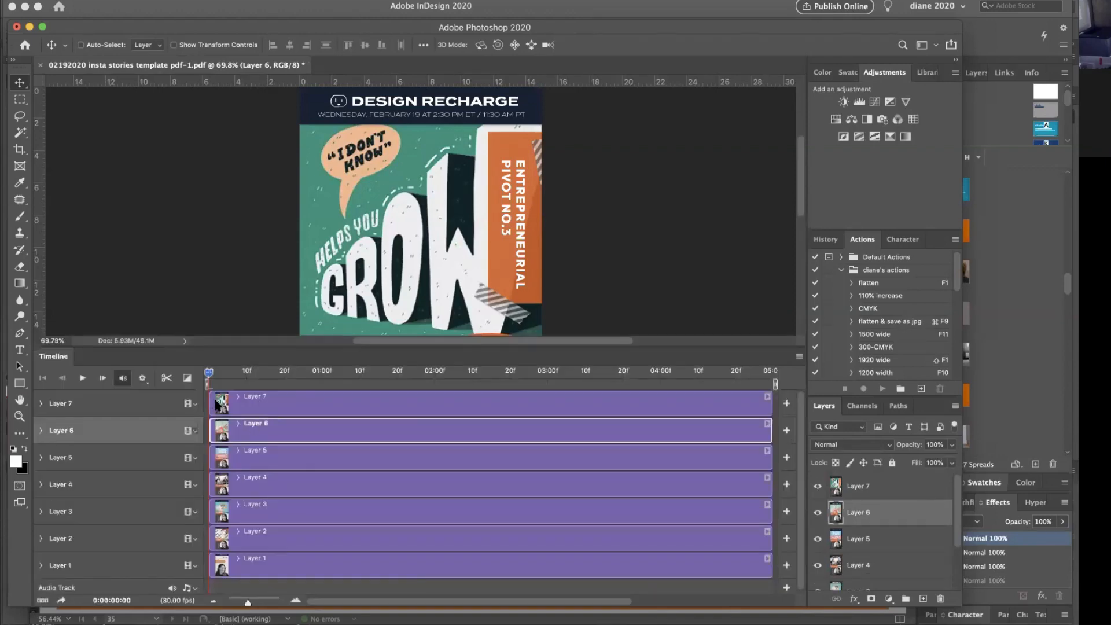
Step: Shorten the Layer 7 clip to about 22 frames and trim the start of the Layer 6 clip to where Layer 7 ends
left_click(216, 402)
left_click_drag(768, 403, 294, 404)
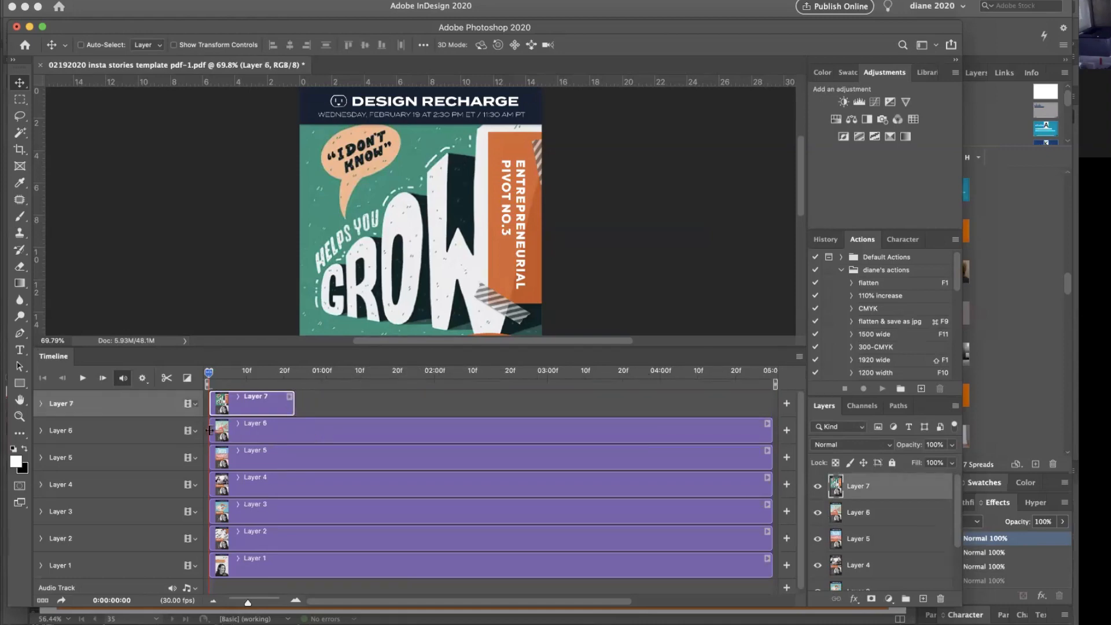
left_click_drag(209, 430, 296, 430)
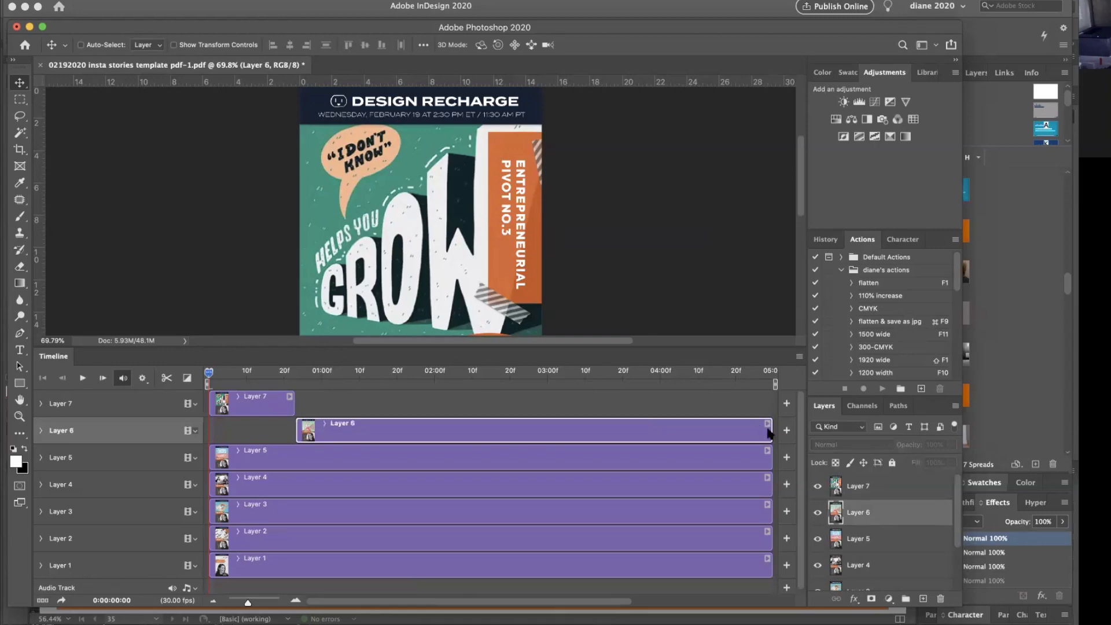
Step: Shorten the Layer 6 clip to about 22 frames and trim Layer 5 to about 21 frames, starting where Layer 6 ends
left_click_drag(768, 434, 682, 454)
left_click_drag(245, 425, 342, 429)
left_click_drag(770, 431, 377, 431)
left_click(292, 463)
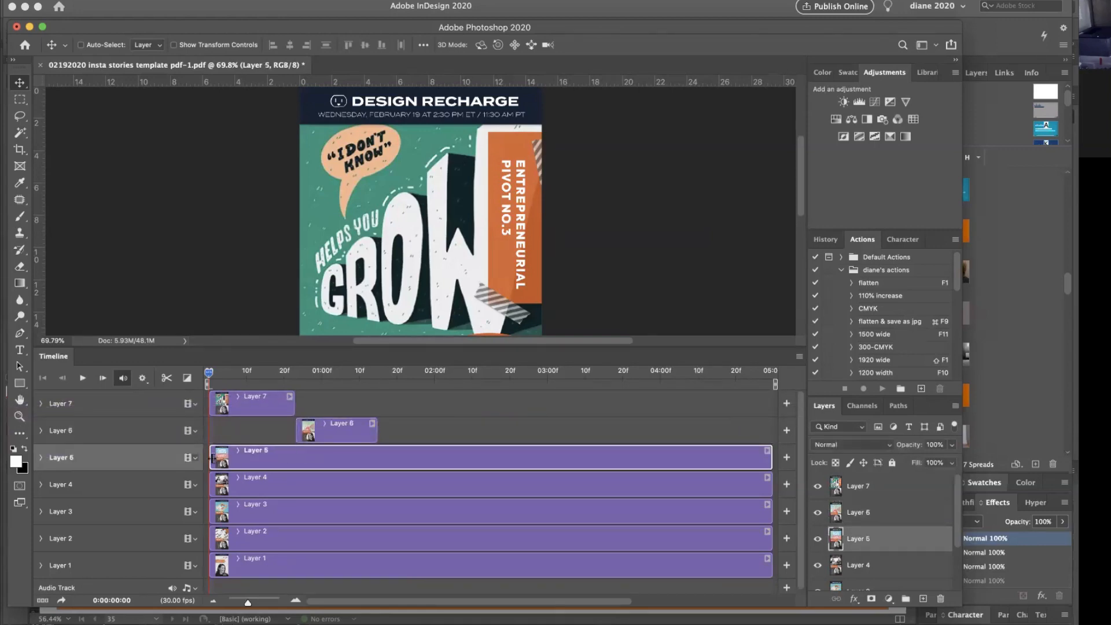
left_click_drag(212, 458, 383, 458)
left_click_drag(767, 461, 456, 460)
Step: Trim the Layer 4, Layer 3 and Layer 2 clips to about 22 to 24 frames each, staggered one after another following Layer 5
left_click_drag(211, 485, 459, 491)
left_click_drag(771, 485, 542, 486)
left_click_drag(211, 512, 532, 523)
left_click_drag(770, 512, 621, 511)
left_click_drag(211, 538, 625, 548)
left_click_drag(769, 538, 708, 538)
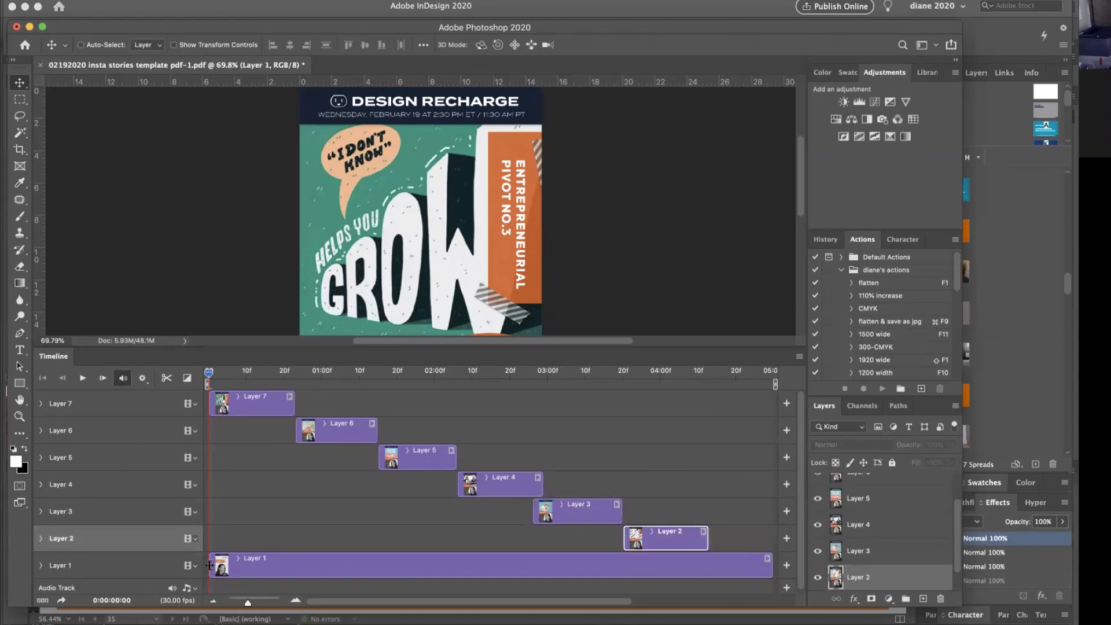
Step: Trim and shift the Layer 1 clip to the end of the sequence, and extend the Layer 2 clip up to the start of Layer 1
left_click_drag(209, 564, 533, 570)
mouse_move(770, 565)
left_mouse_down()
mouse_move(620, 567)
mouse_move(763, 567)
left_mouse_up()
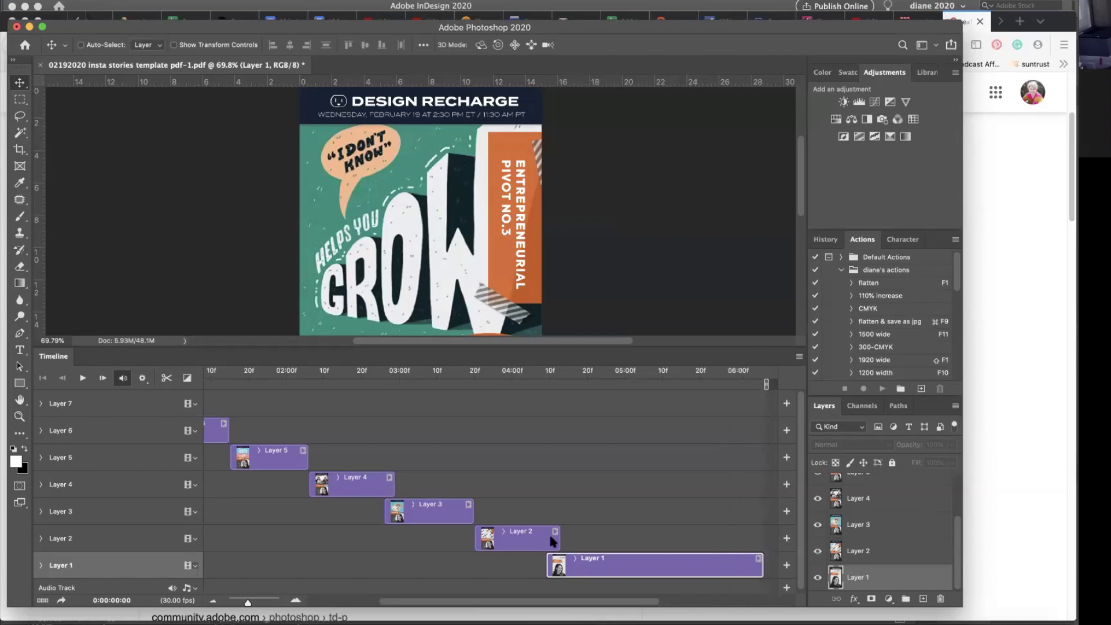
left_click_drag(587, 562, 602, 566)
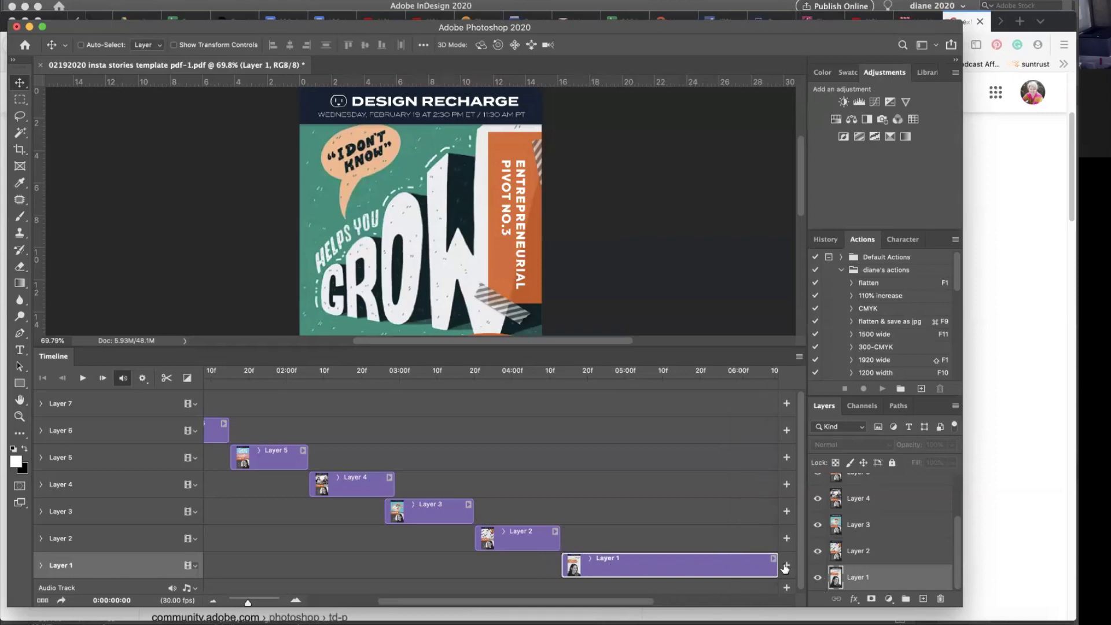
left_click_drag(557, 535, 594, 566)
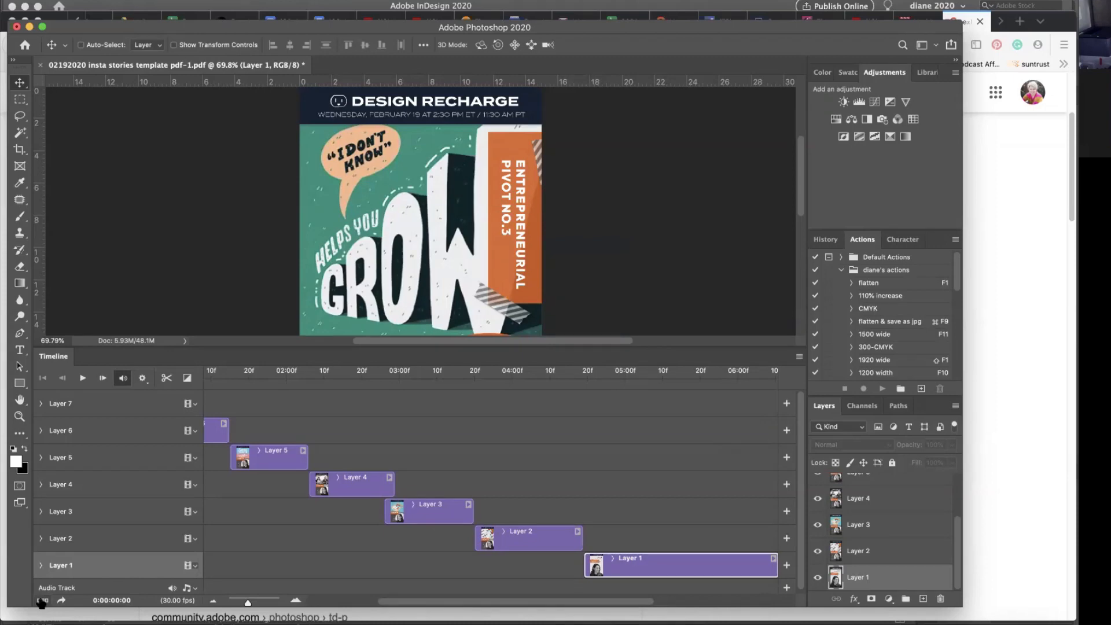
Step: Convert the video timeline of staggered clips to a frame animation
left_click(798, 357)
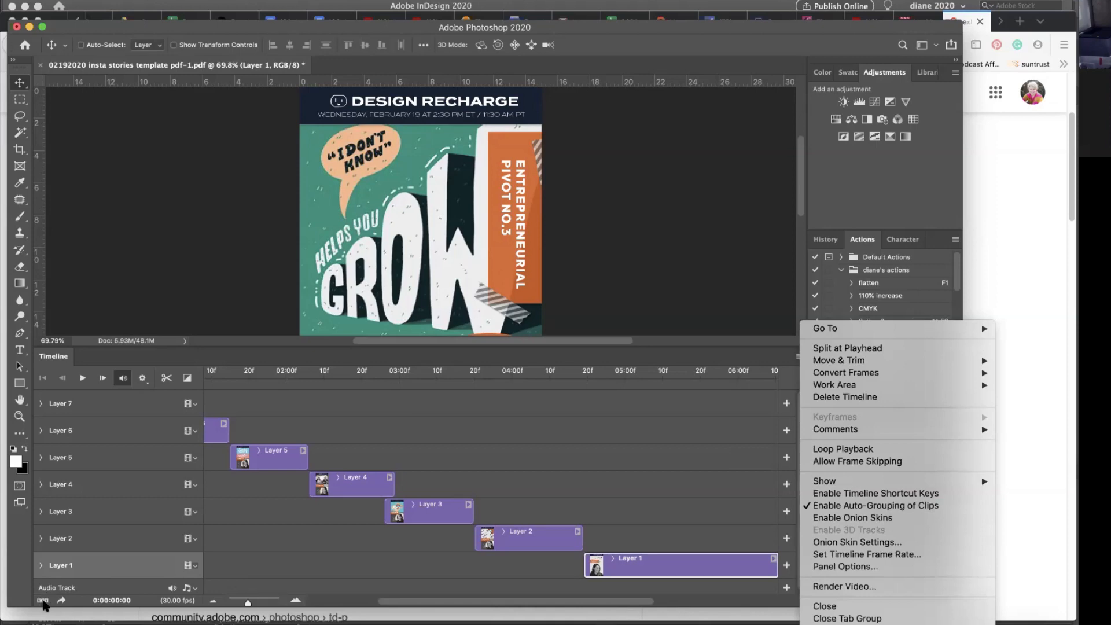
left_click(44, 604)
left_click(42, 601)
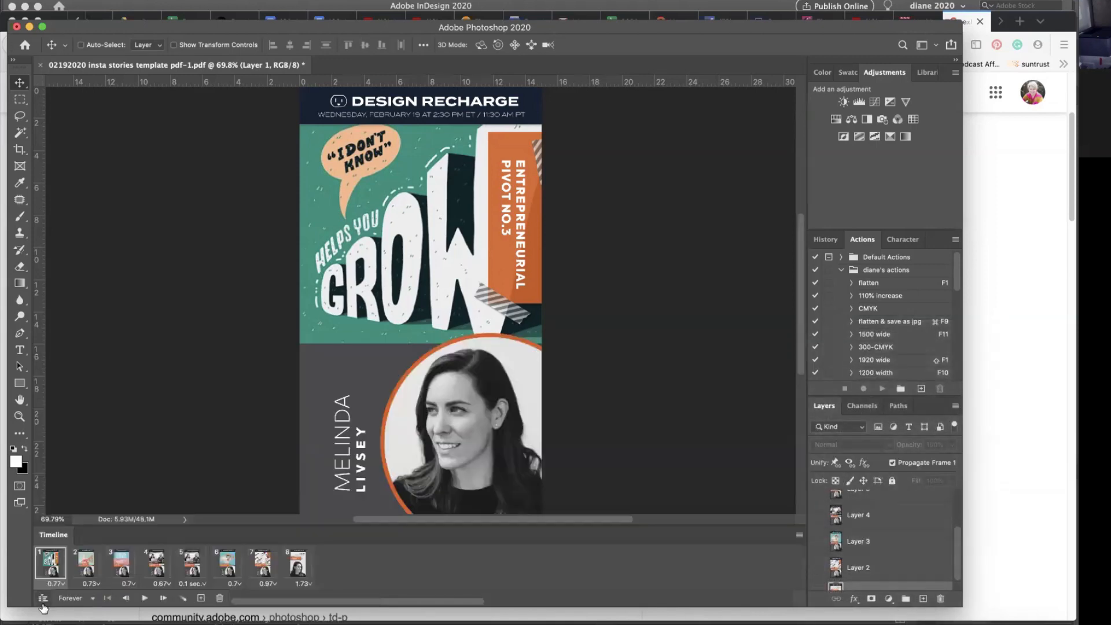
Step: Optimize the animation by bounding box and redundant pixel removal, and play it back
left_click(798, 537)
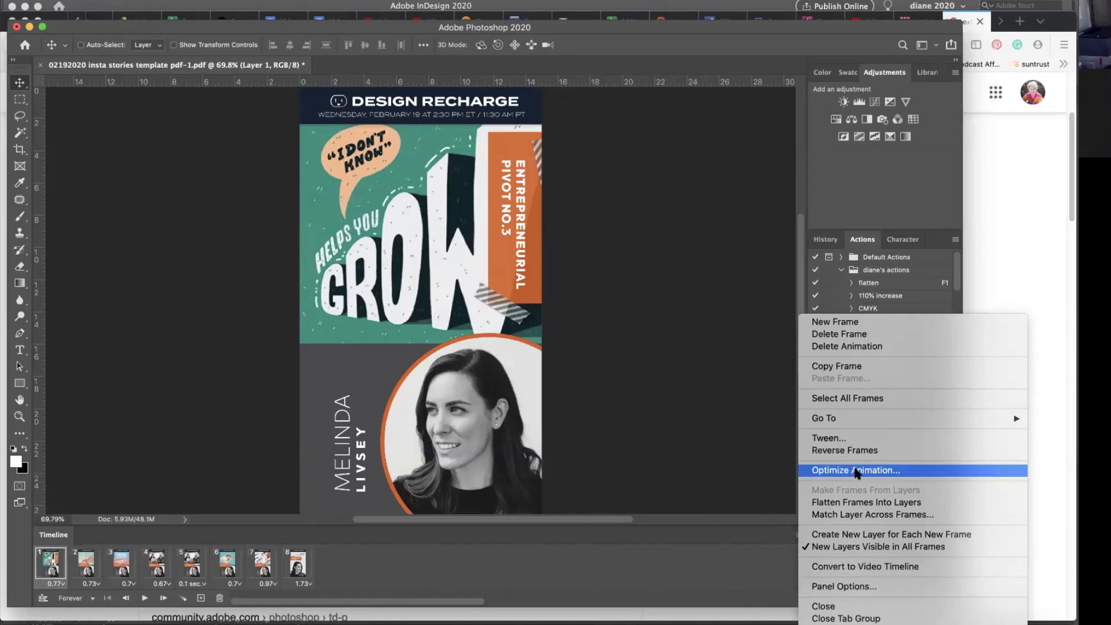
left_click(856, 471)
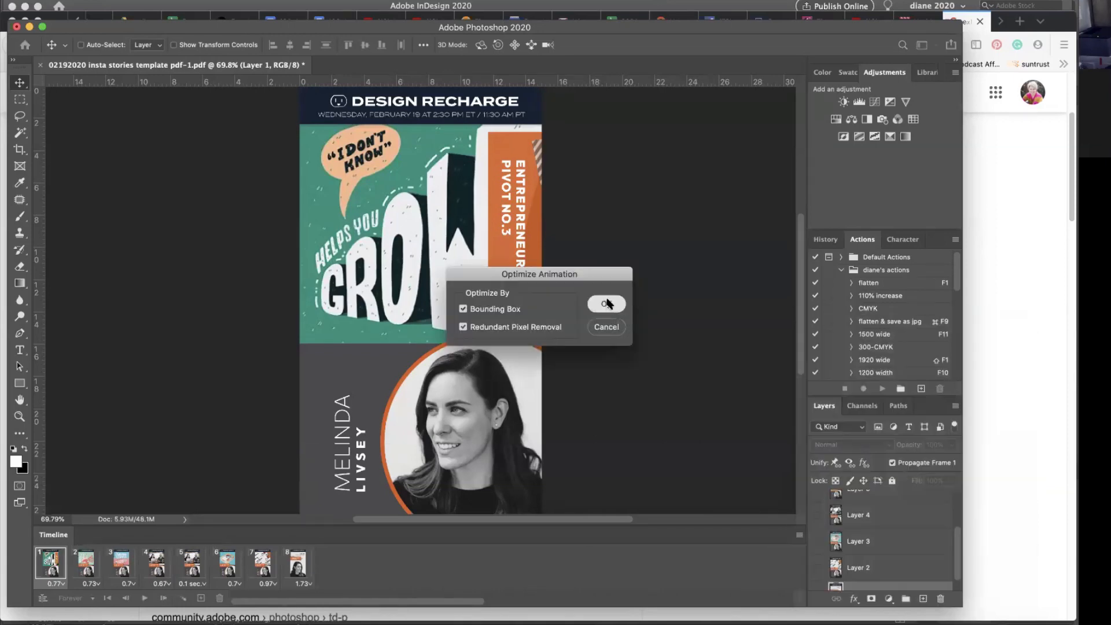
left_click(606, 303)
left_click(144, 598)
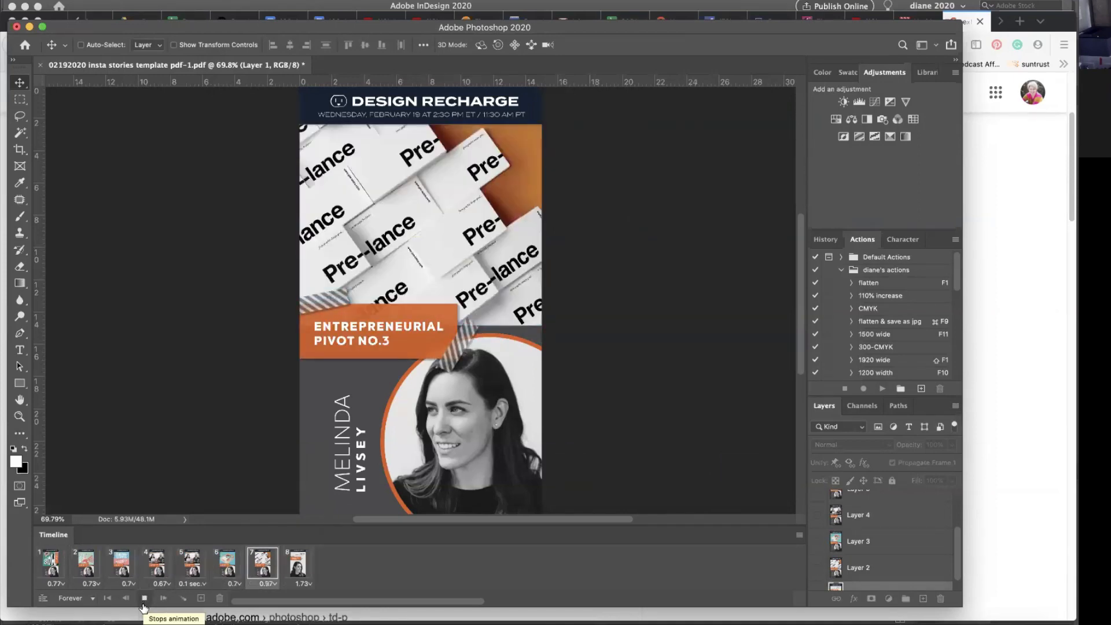
Step: Stop playback and set the delay of frame 2 to 1 second and of frame 1 to 1.25 seconds
left_click(91, 583)
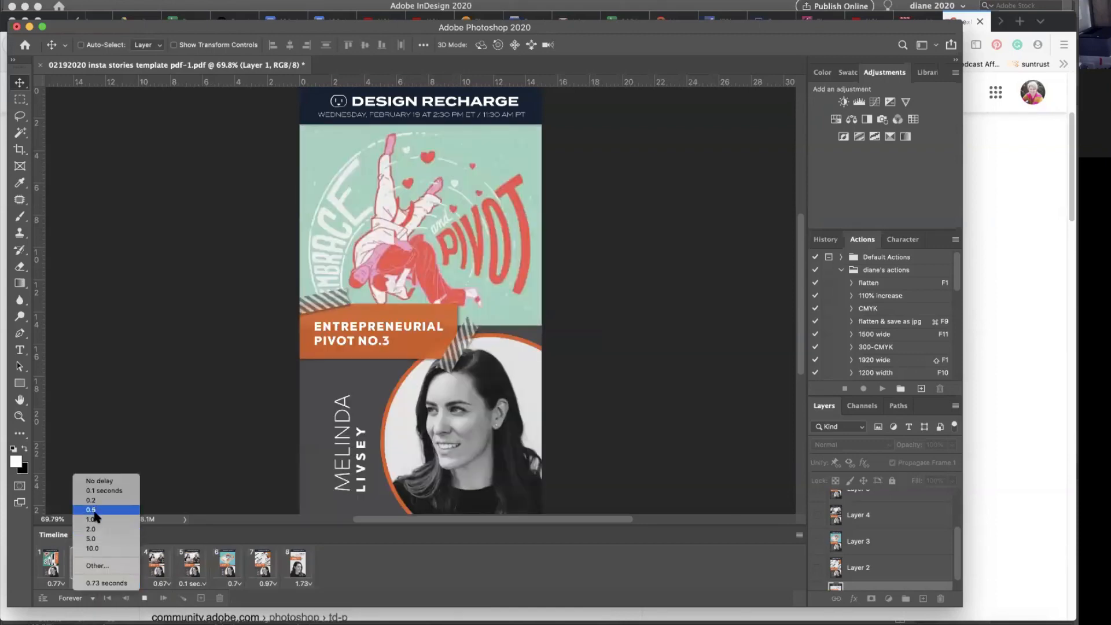
left_click(93, 519)
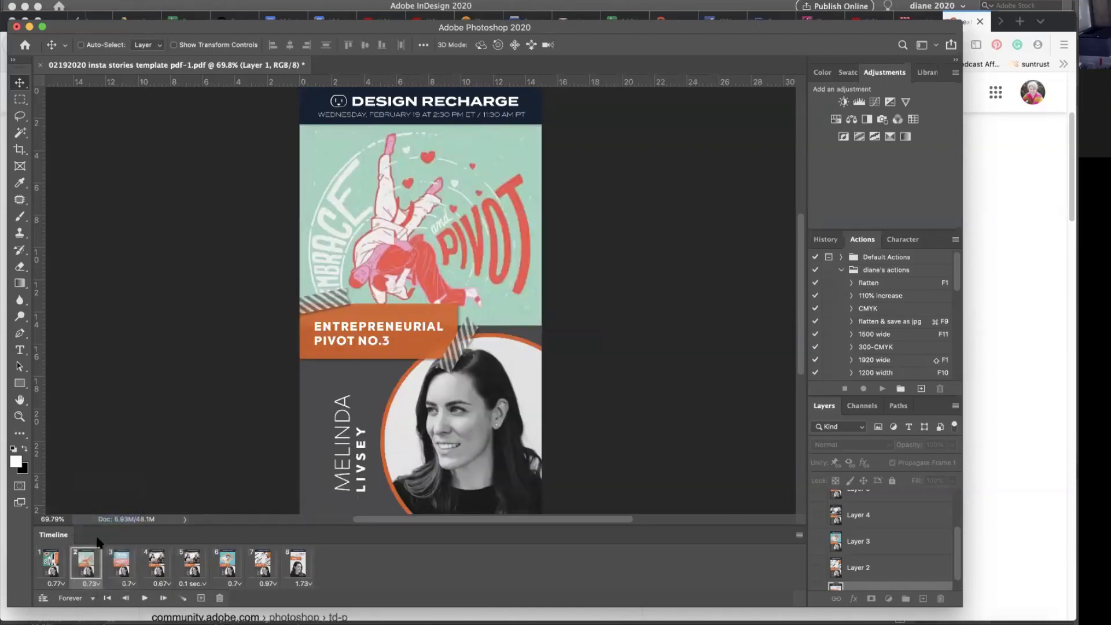
left_click(60, 584)
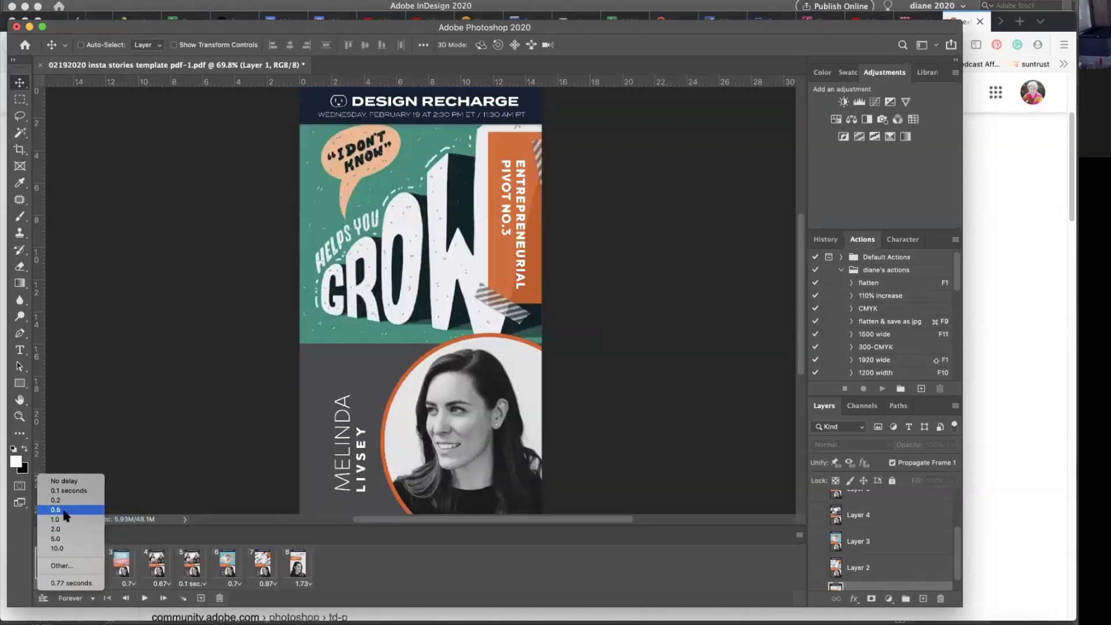
left_click(58, 519)
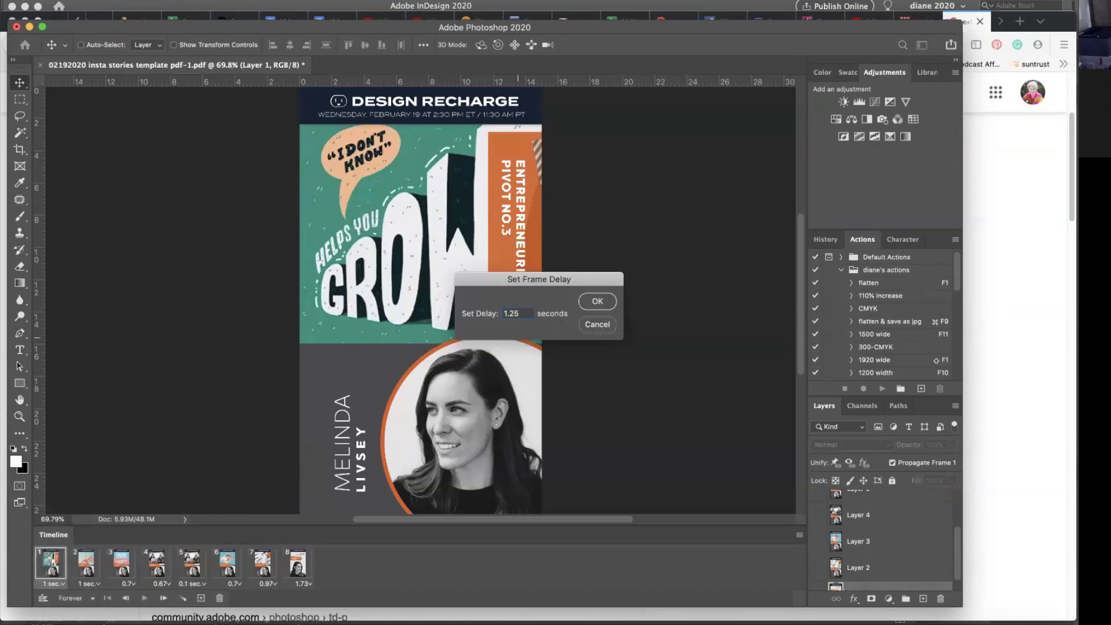
key("Return")
Step: Set the delay of frames 3 and 4 to 1 second each
left_click(128, 583)
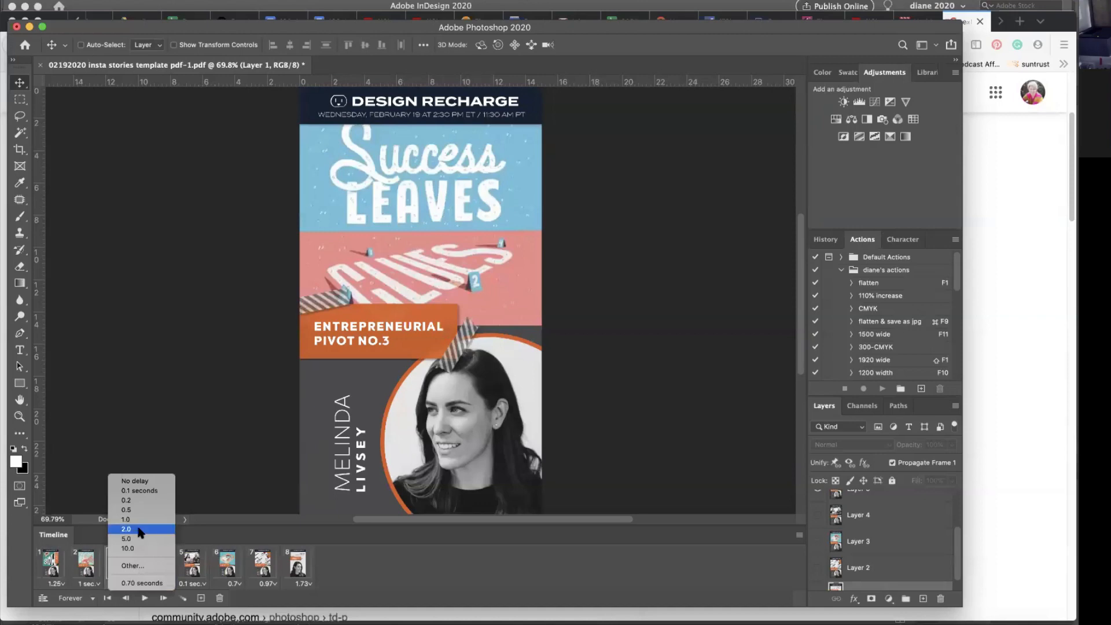
left_click(139, 519)
left_click(162, 584)
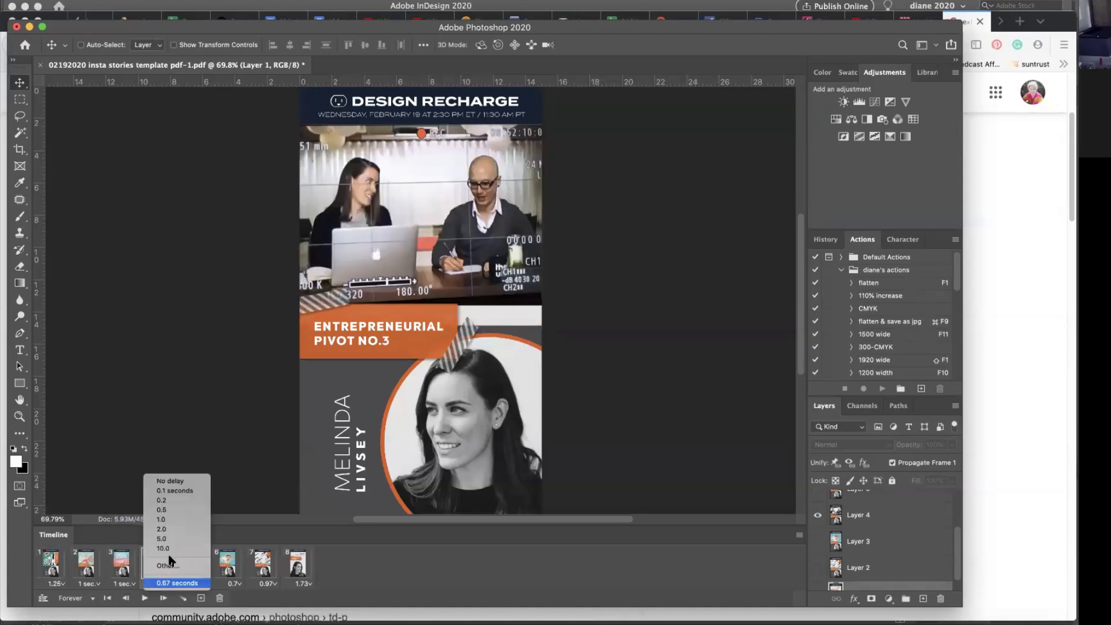
left_click(174, 519)
Step: Set the delay of frame 5 to a custom 1.65 seconds
left_click(192, 583)
left_click(206, 519)
left_click(191, 584)
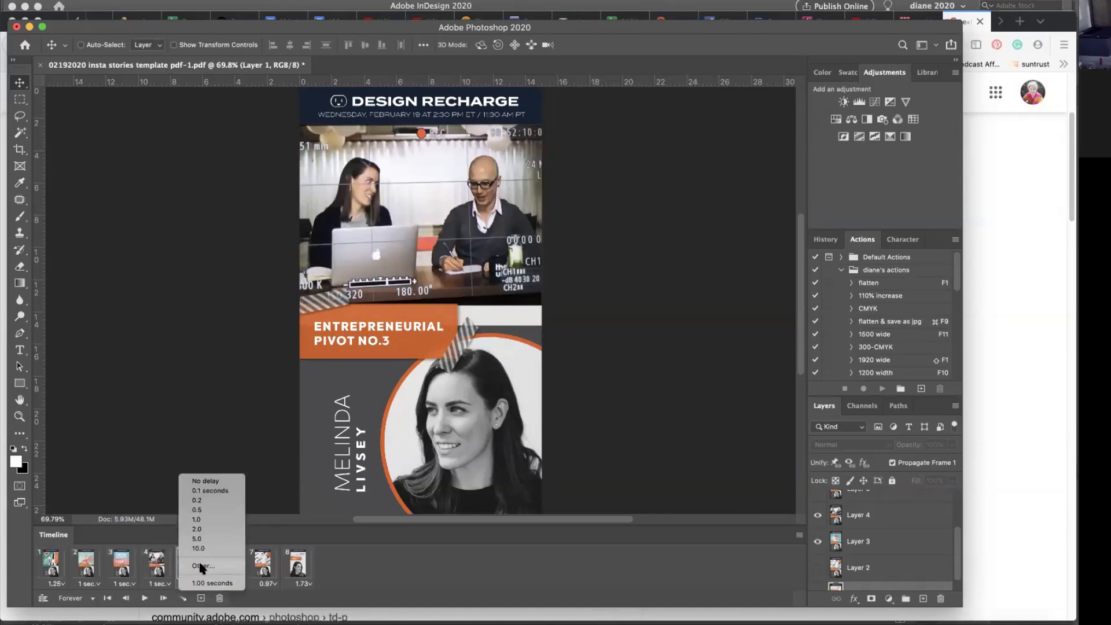
left_click(199, 564)
type("1.65")
key("Return")
Step: Set the delay of frames 6 and 7 to 1 second each
left_click(234, 583)
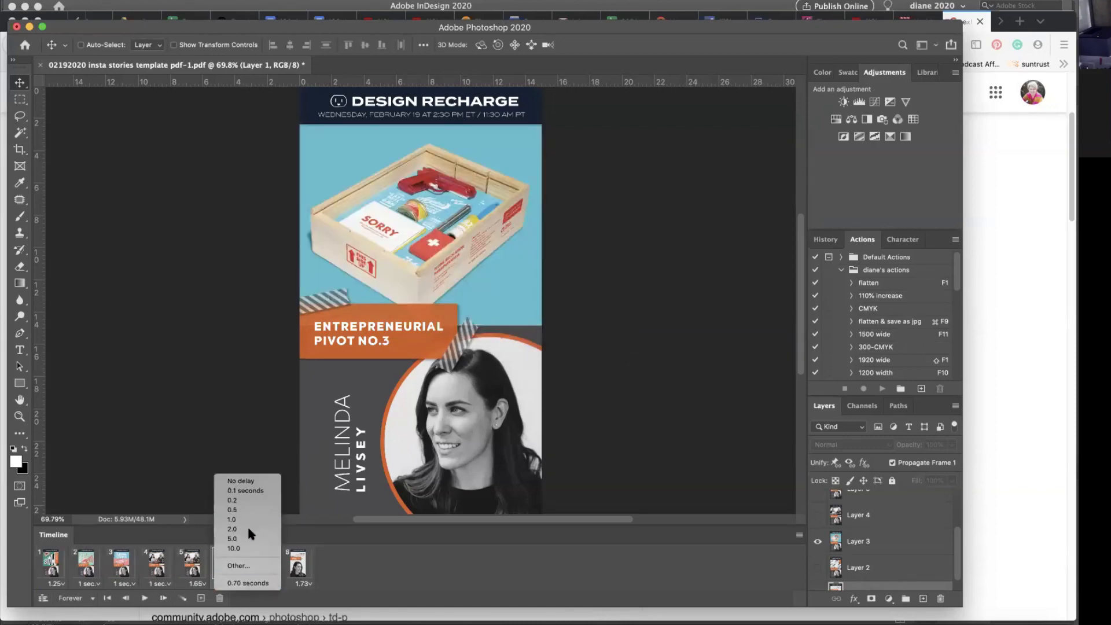
left_click(249, 519)
left_click(267, 583)
left_click(281, 519)
Step: Set the delay of frame 8 to a custom 2.2 seconds and play the animation to check the timing
left_click(307, 585)
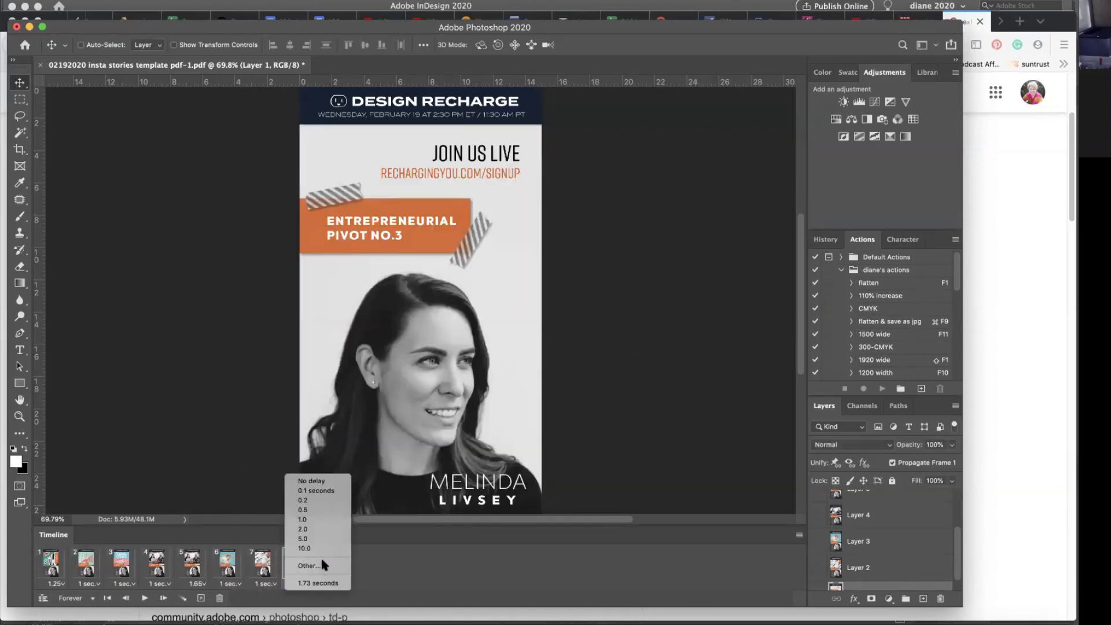
left_click(321, 564)
type("2.2")
key("Return")
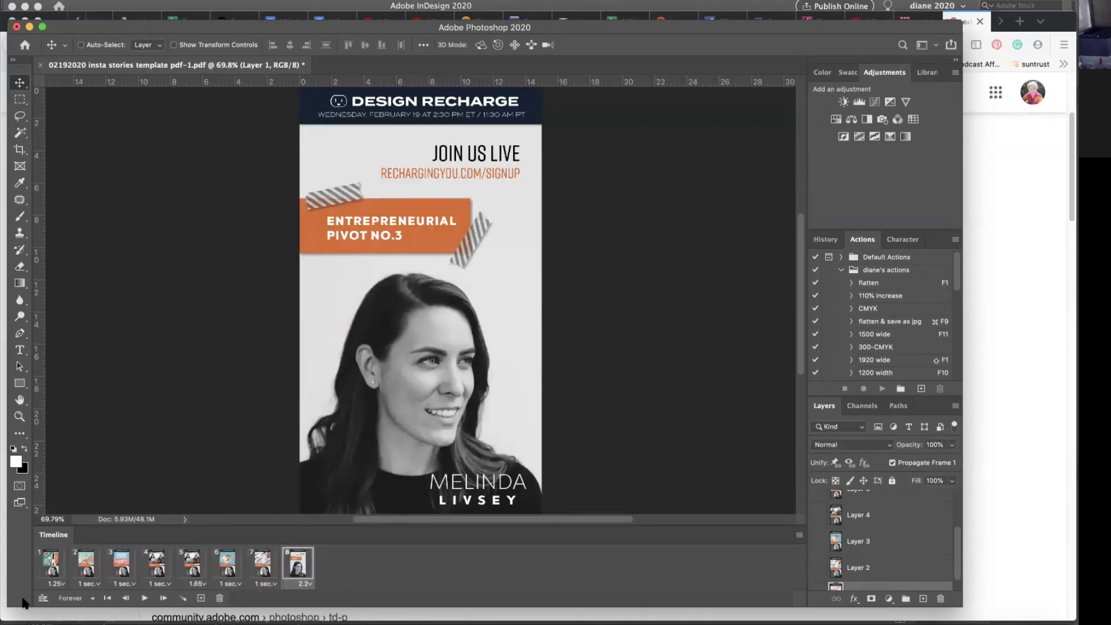
left_click(144, 598)
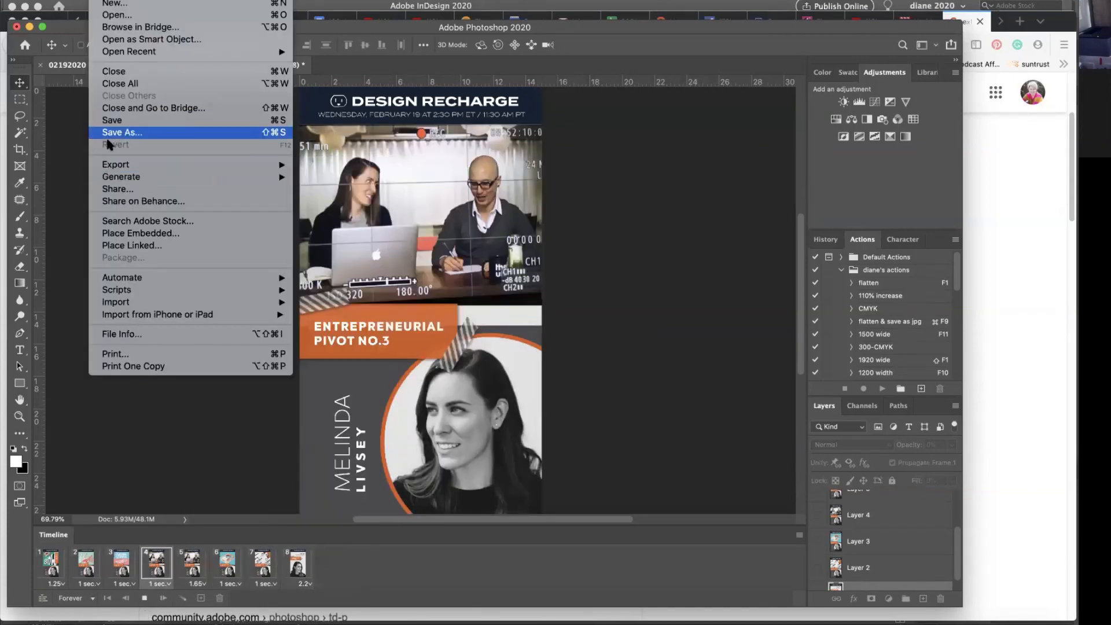
Step: Export the animation with Save for Web (Legacy) as a GIF 128 Dithered file looping forever, saved in the animated gif folder
mouse_move(121, 167)
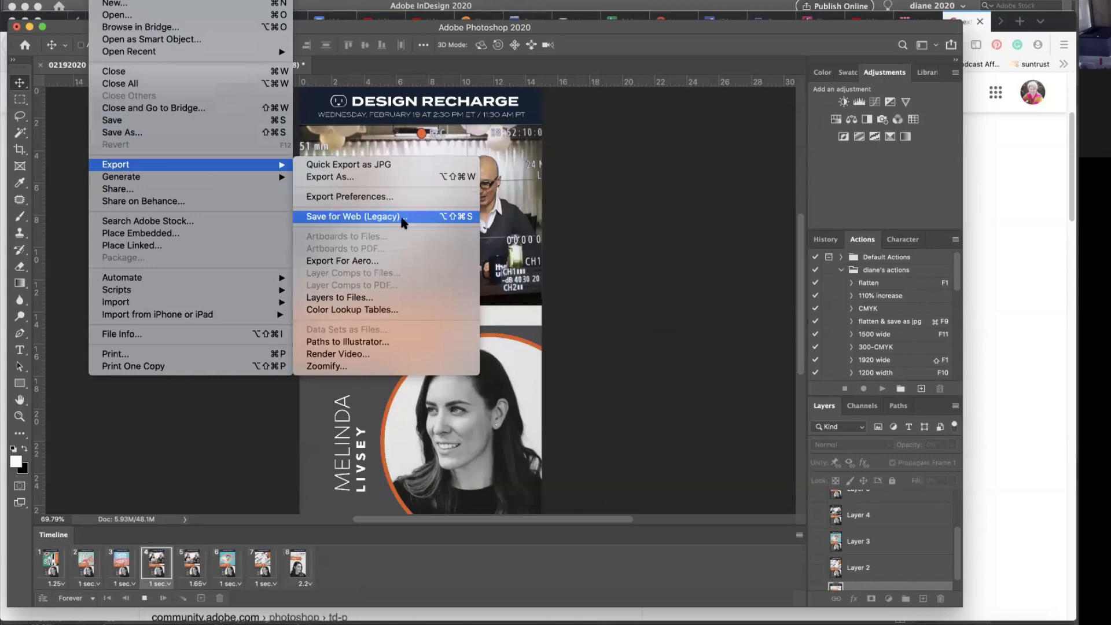
left_click(403, 221)
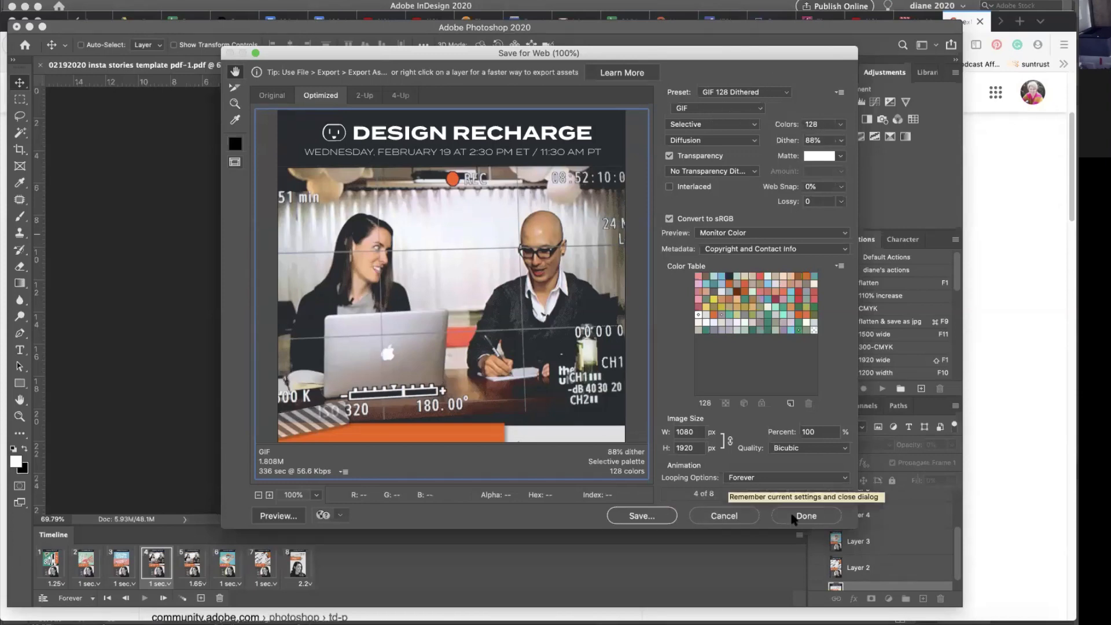
left_click(653, 515)
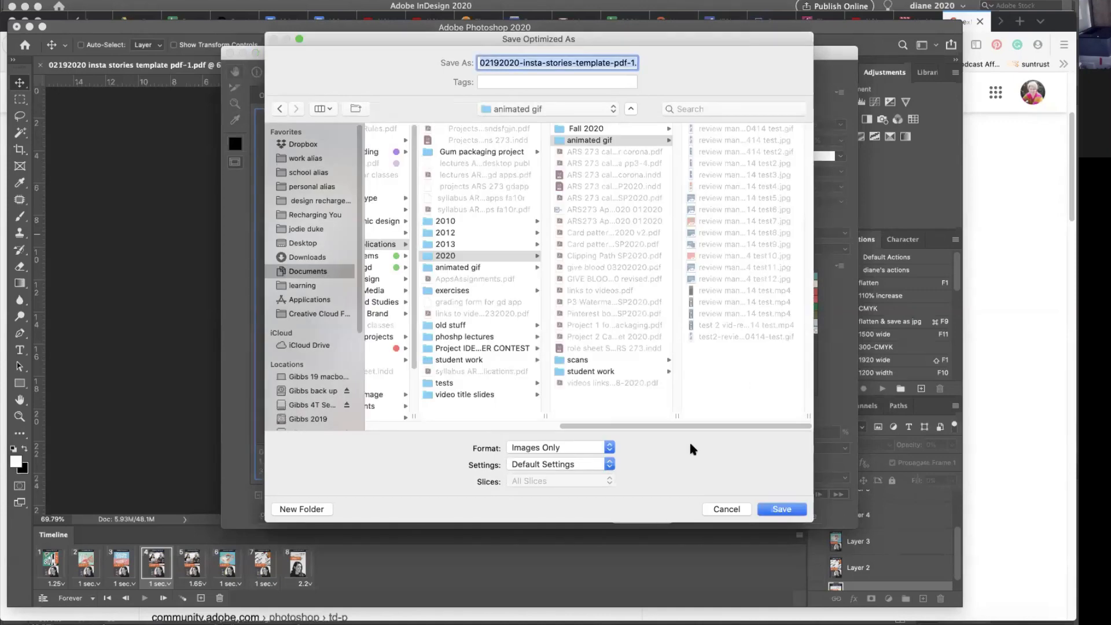
left_click(781, 509)
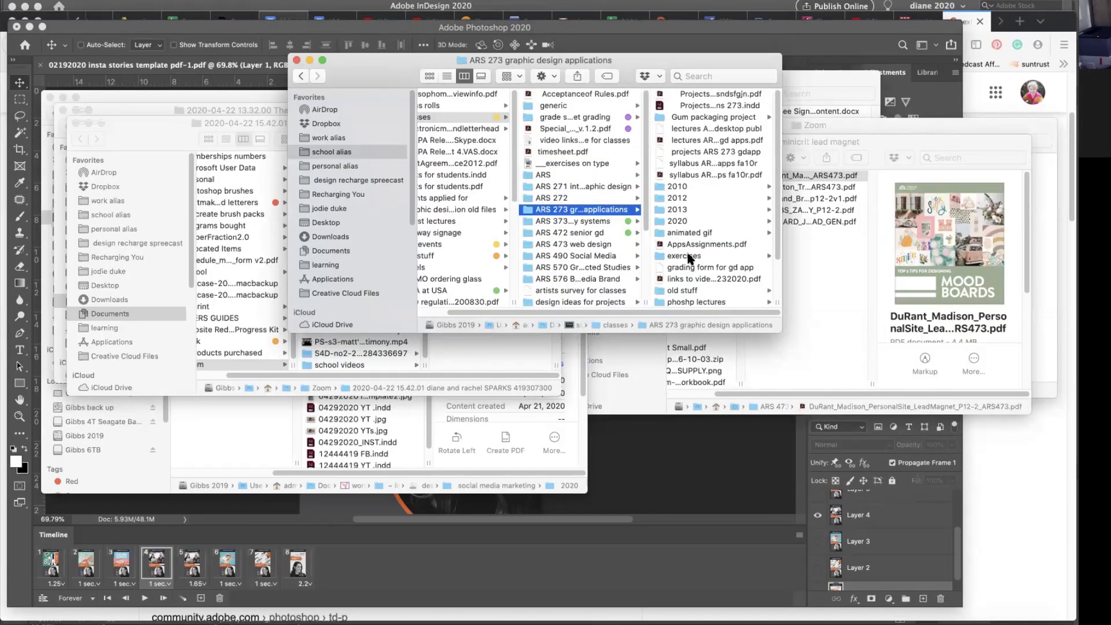
Step: Switch to Finder and preview the exported 02192020-insta-stories-template-pdf-1.gif in the animated gif folder
left_click(689, 233)
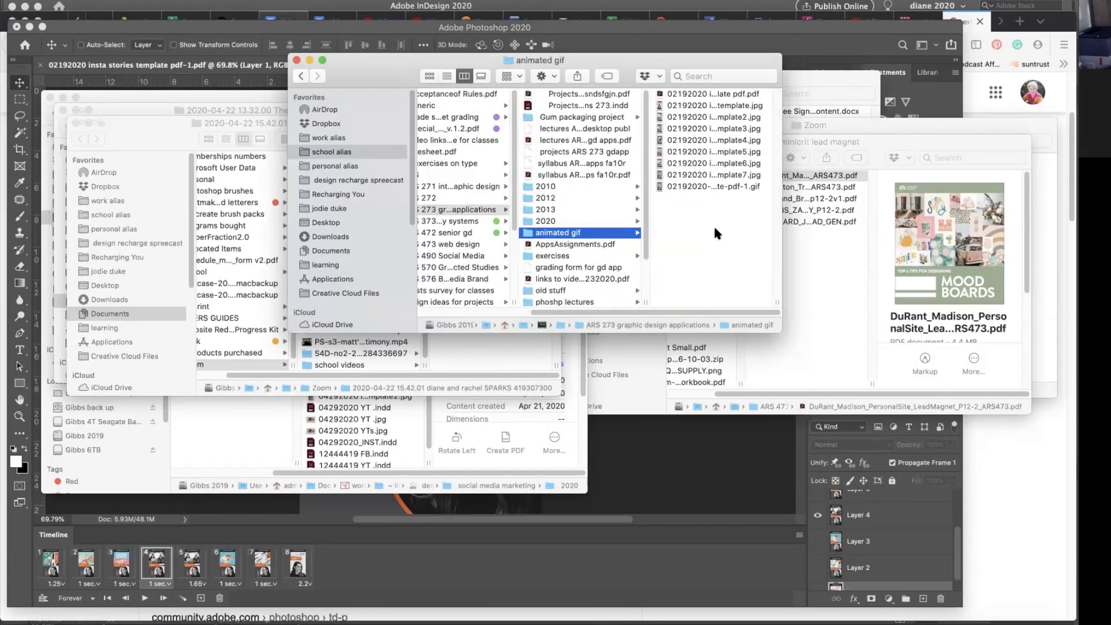
left_click(692, 187)
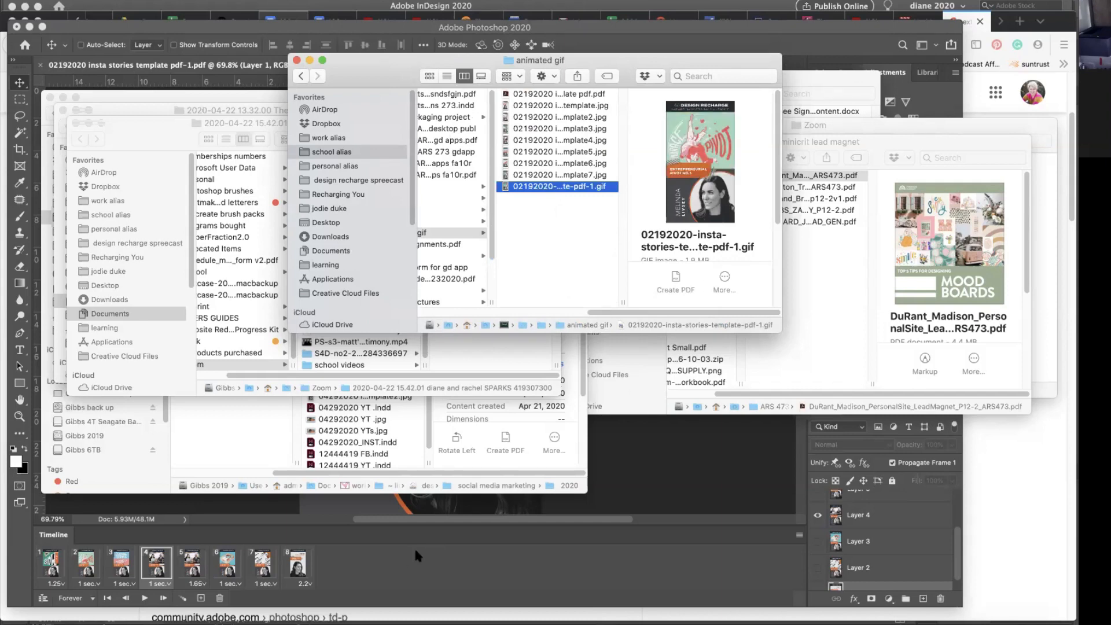